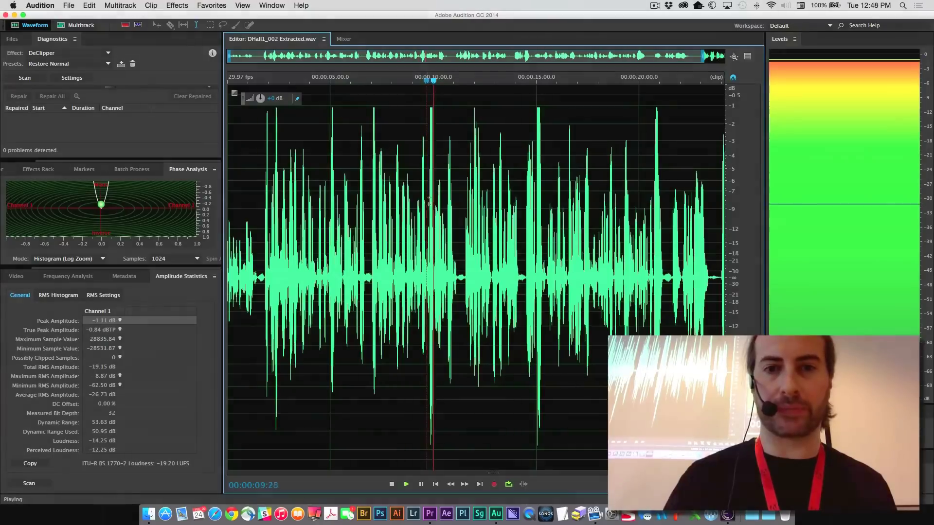
Play the original waveform around the clipped peaks near 10 and 15 seconds.
key("space")
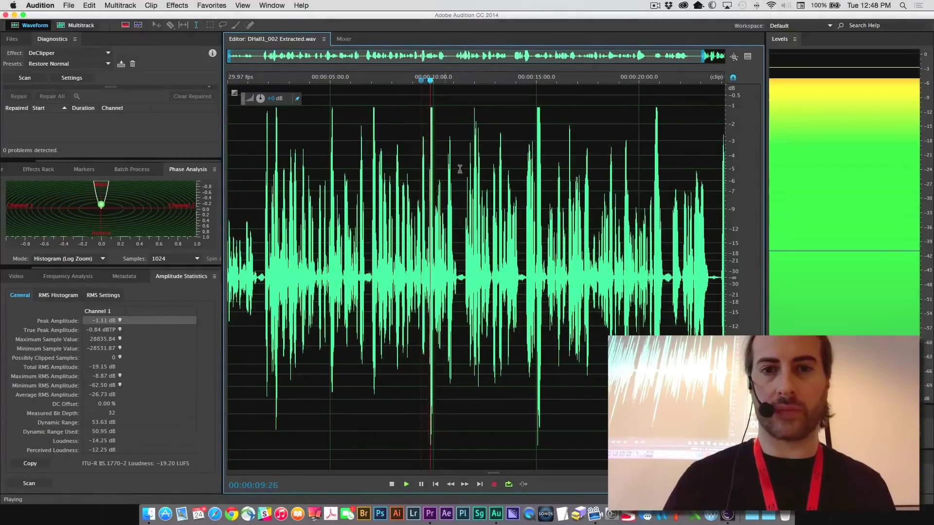
left_click(524, 181)
left_click(518, 184)
key("space")
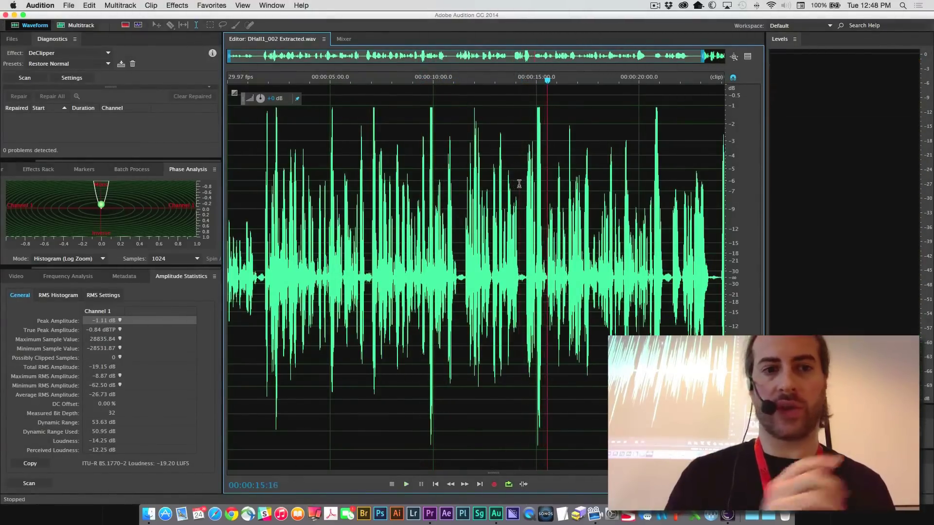
Scan the waveform with the DeClipper's Restore Normal preset, and inspect its settings in an enlarged Diagnostics panel.
left_click(27, 81)
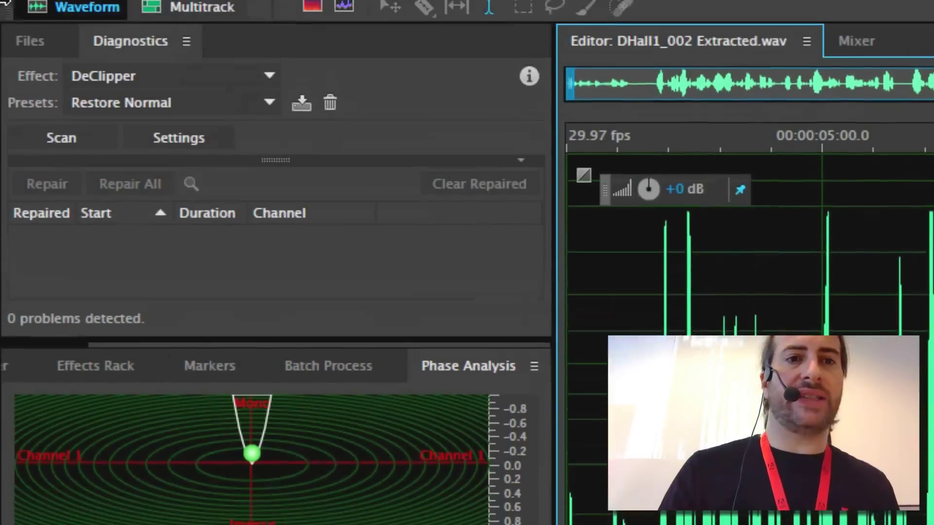
left_click(41, 143)
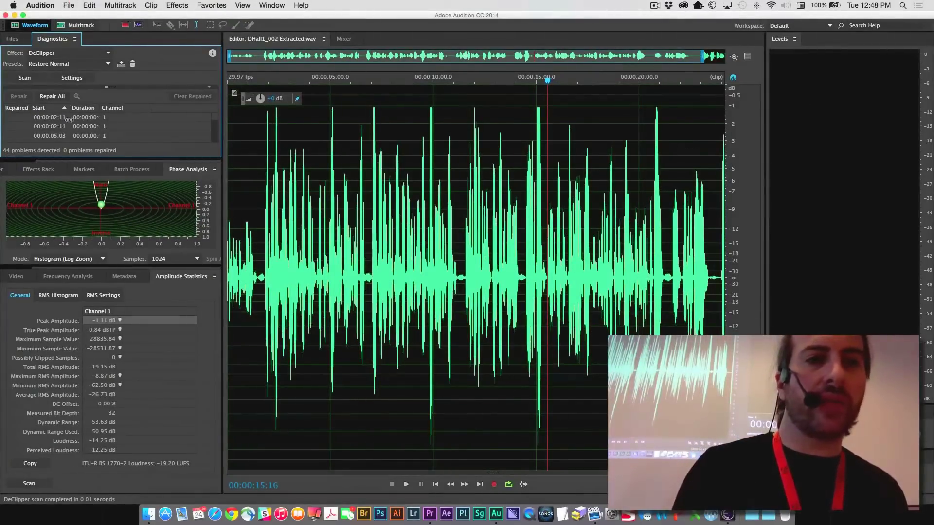
left_click(74, 79)
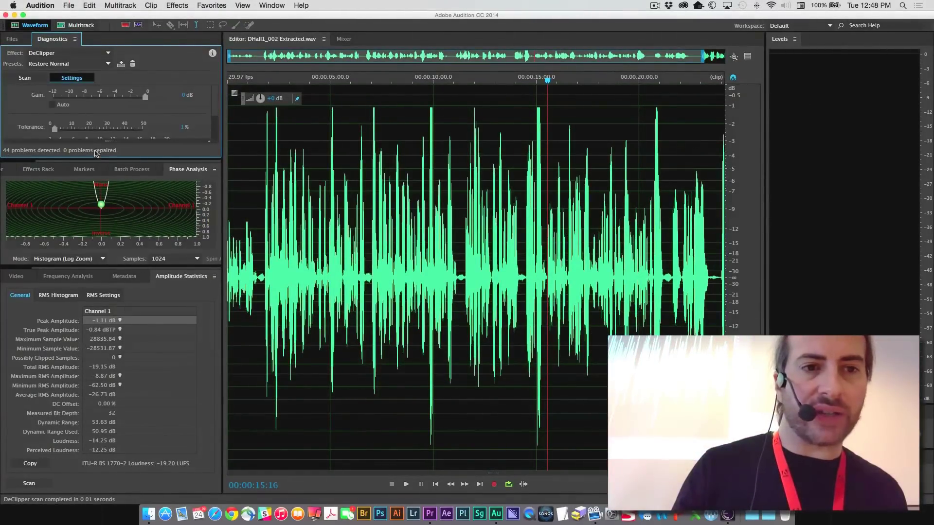
left_click_drag(99, 159, 99, 195)
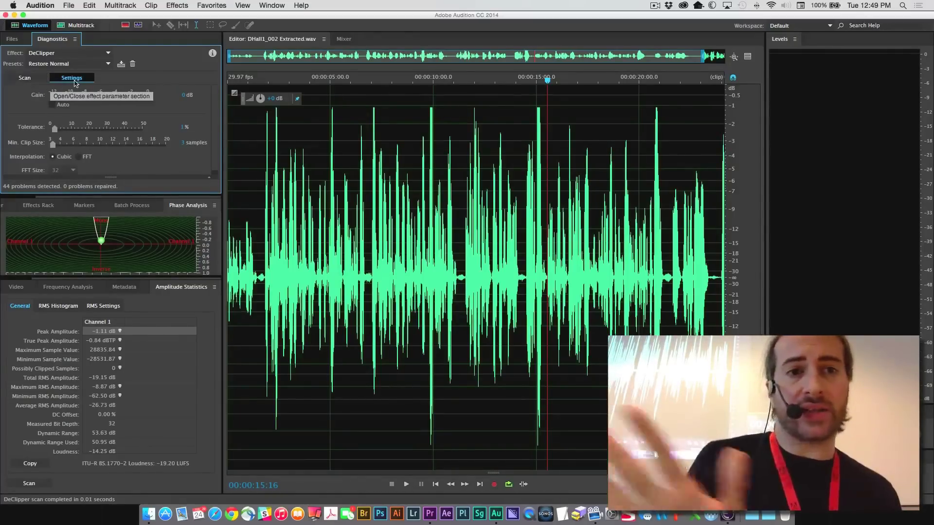
left_click(71, 78)
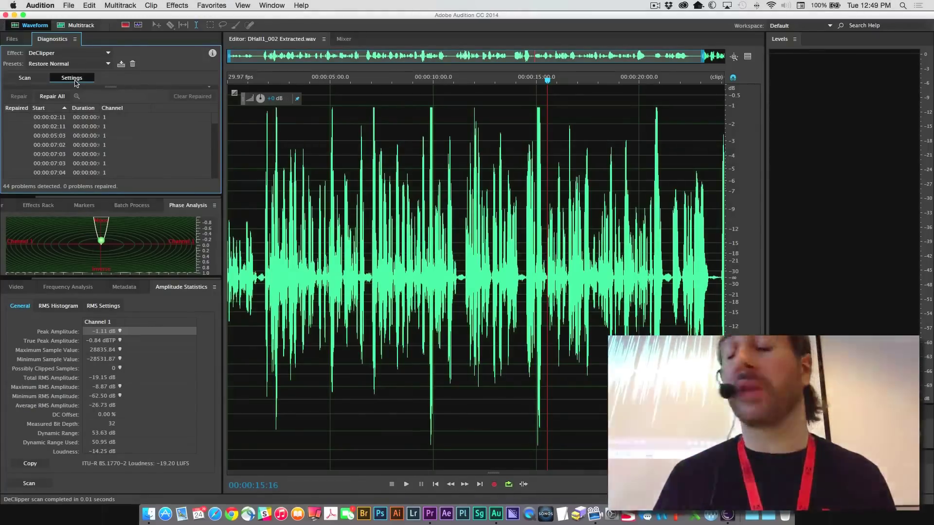
Repair all the detected clipping and rescan the amplitude statistics.
left_click(20, 78)
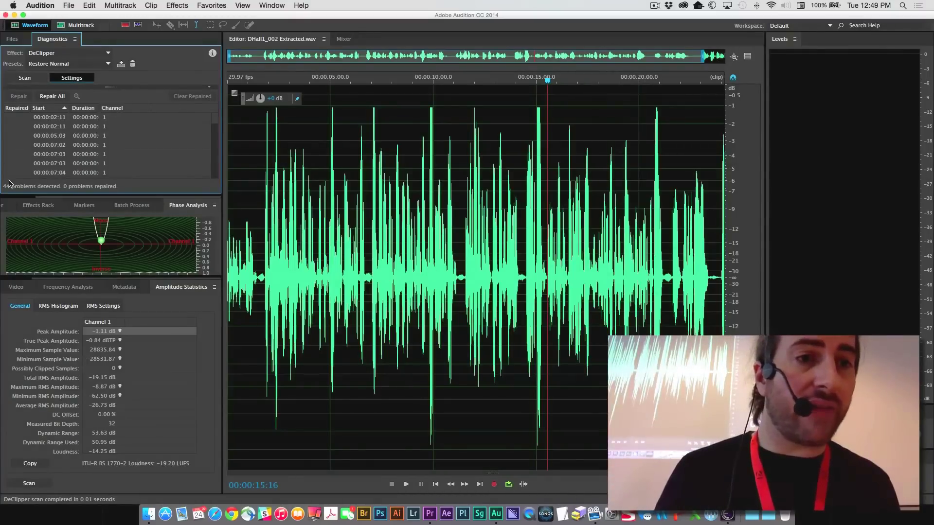
left_click(65, 97)
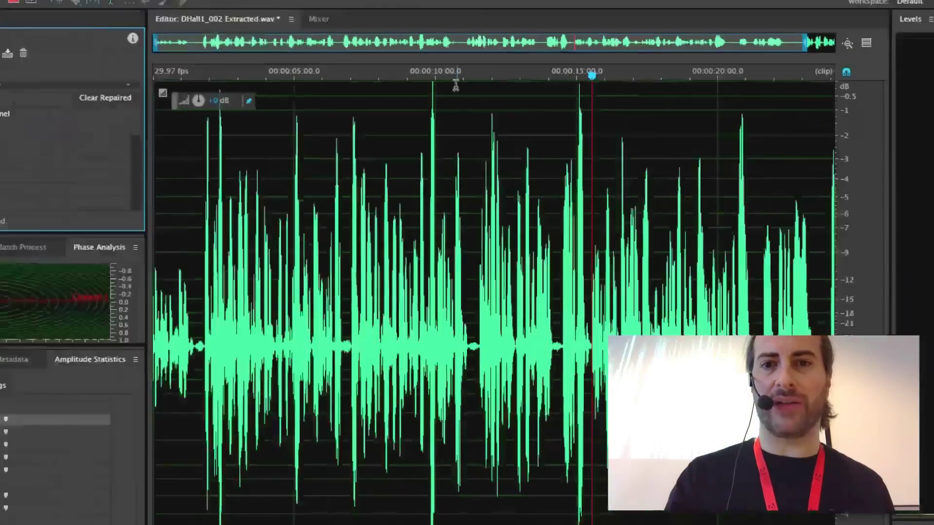
left_click(16, 484)
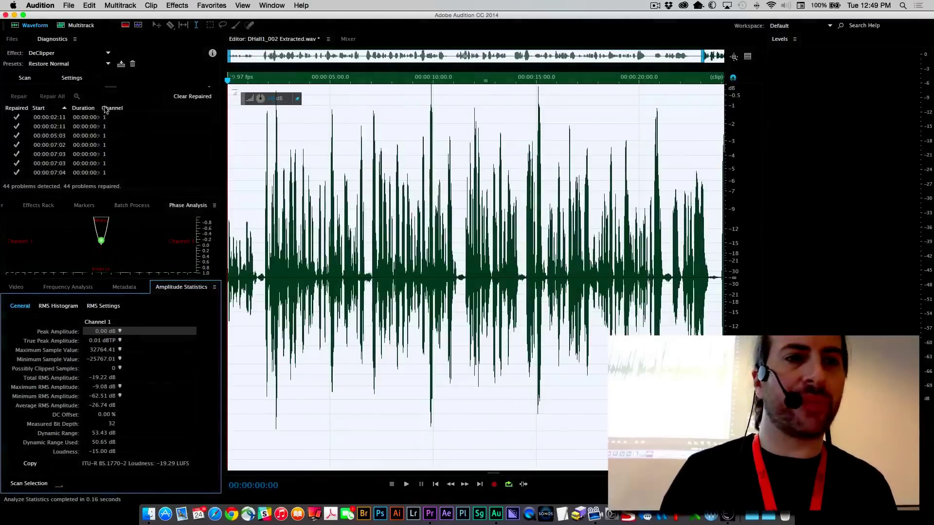
Normalize the waveform to -0.3 dB and rescan the amplitude statistics.
left_click(173, 5)
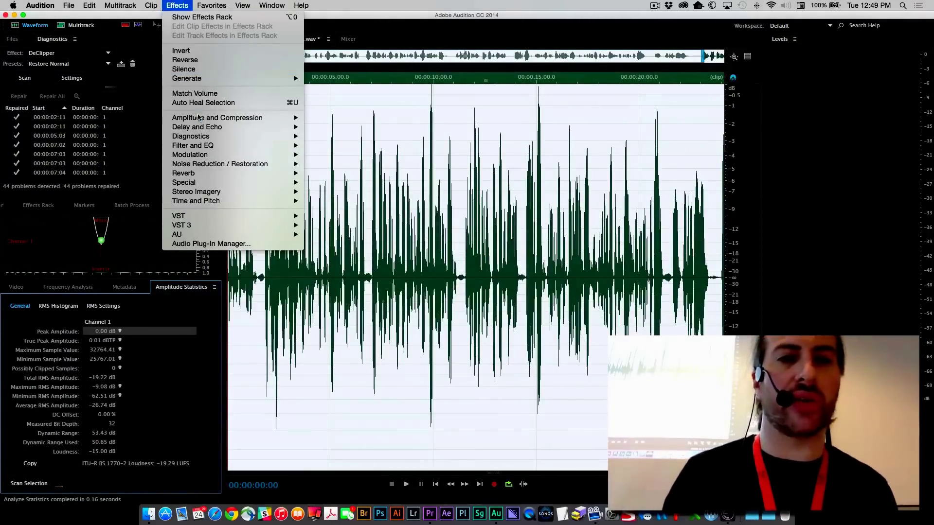
mouse_move(263, 118)
left_click(349, 192)
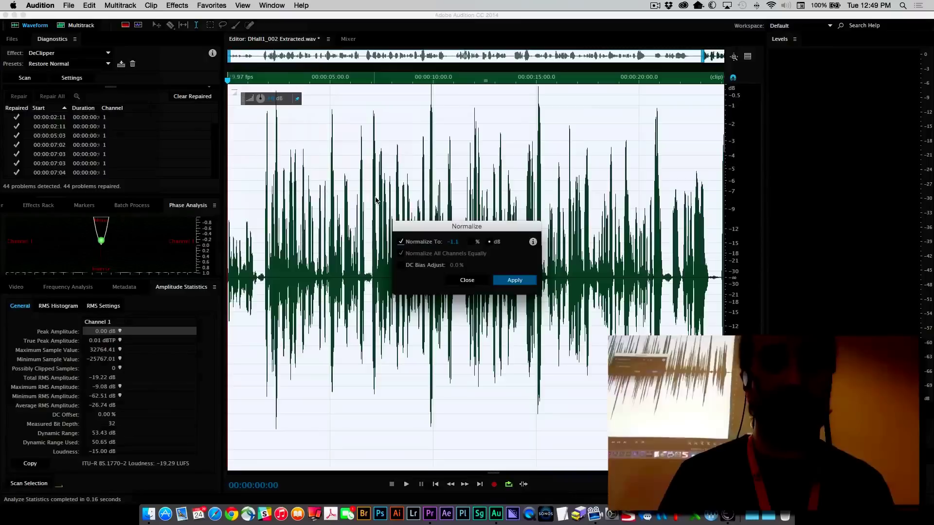
left_click(455, 242)
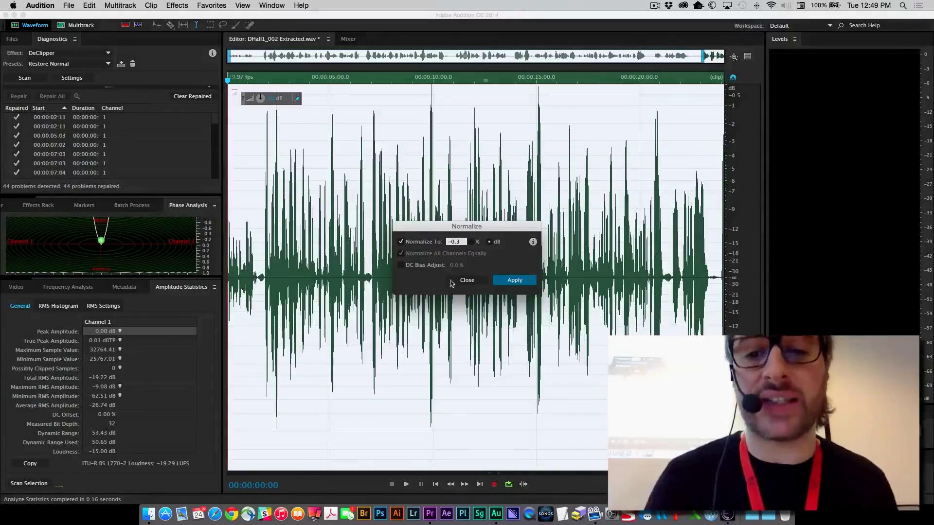
left_click(522, 283)
left_click(414, 170)
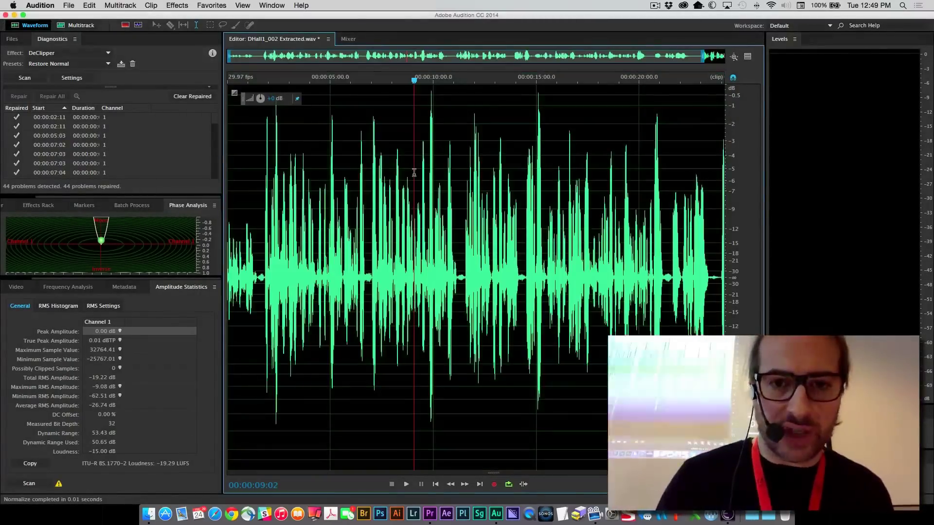
left_click(29, 484)
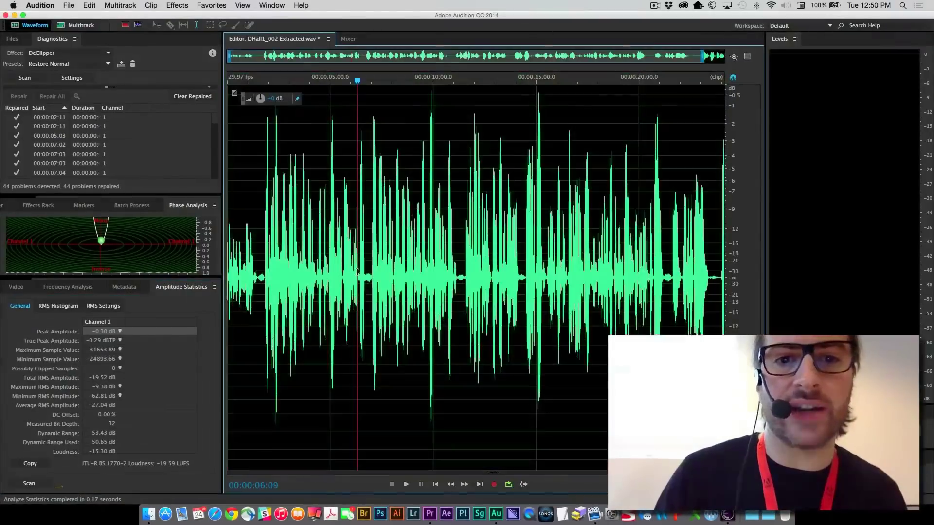
Play the repaired waveform from about 9 seconds through the peak near 10 seconds.
left_click(633, 40)
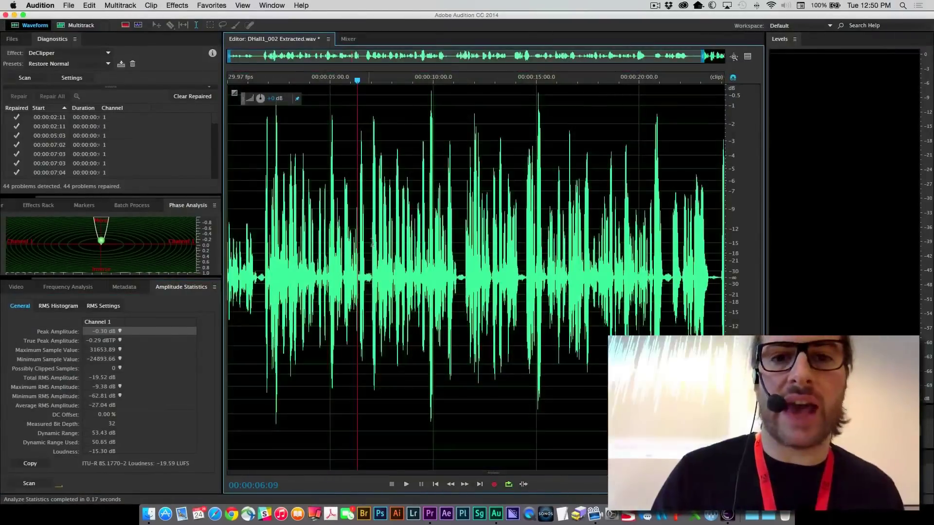
left_click(408, 167)
key("space")
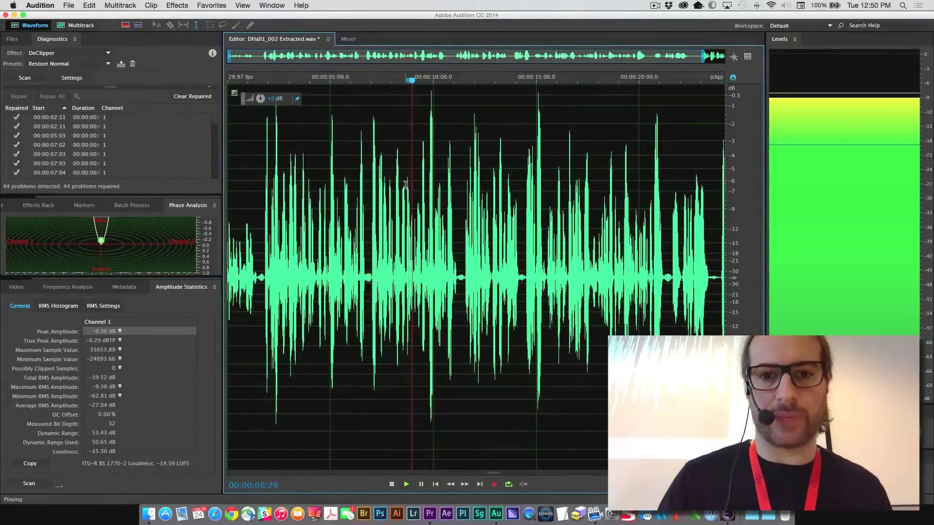
left_click(419, 219)
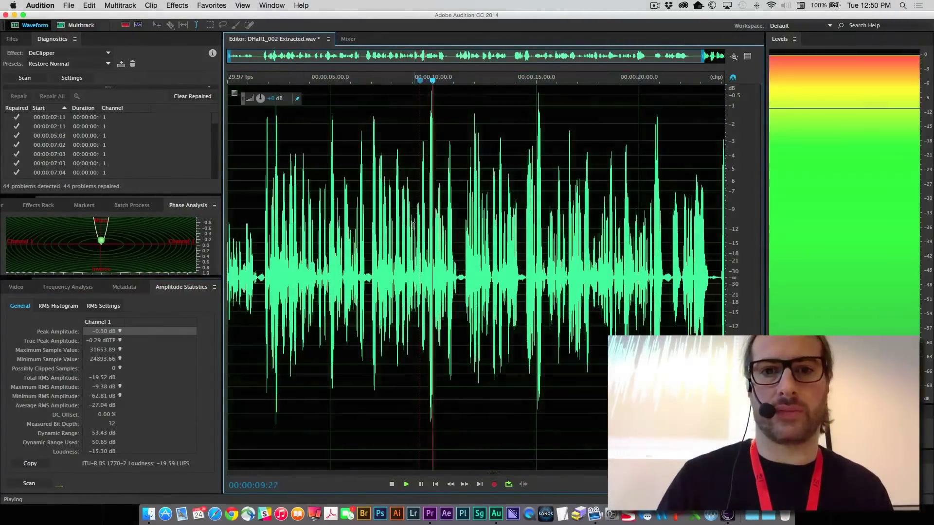
key("space")
Undo the normalization and the DeClipper repair, and play the original peak near 10 seconds for comparison.
double_click(382, 237)
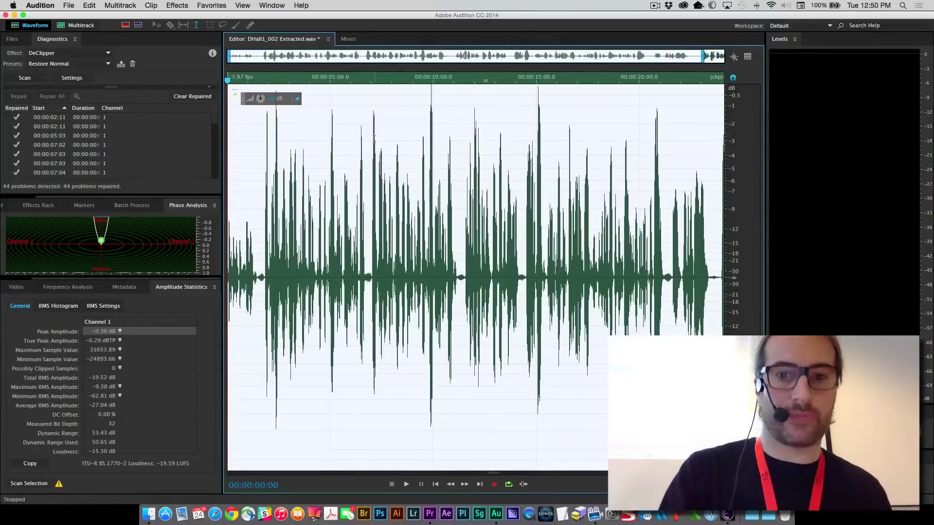
key("super+z")
left_click(418, 155)
key("space")
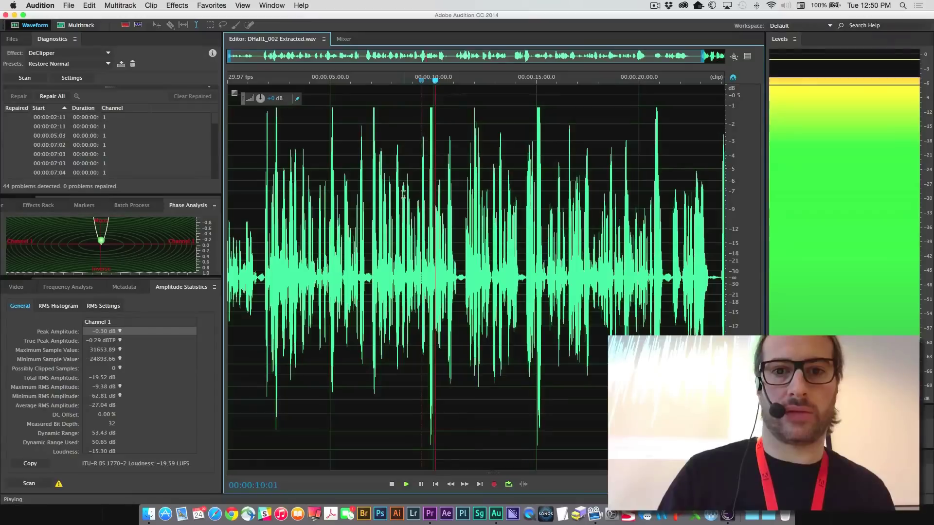
key("space")
Redo the DeClipper repair and the normalization.
left_click(90, 5)
left_click(112, 26)
left_click(89, 5)
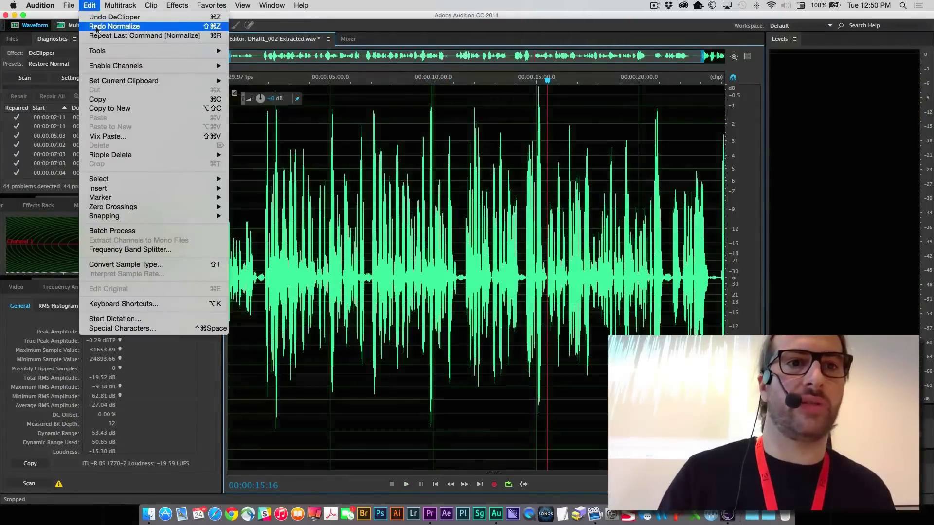
left_click(96, 26)
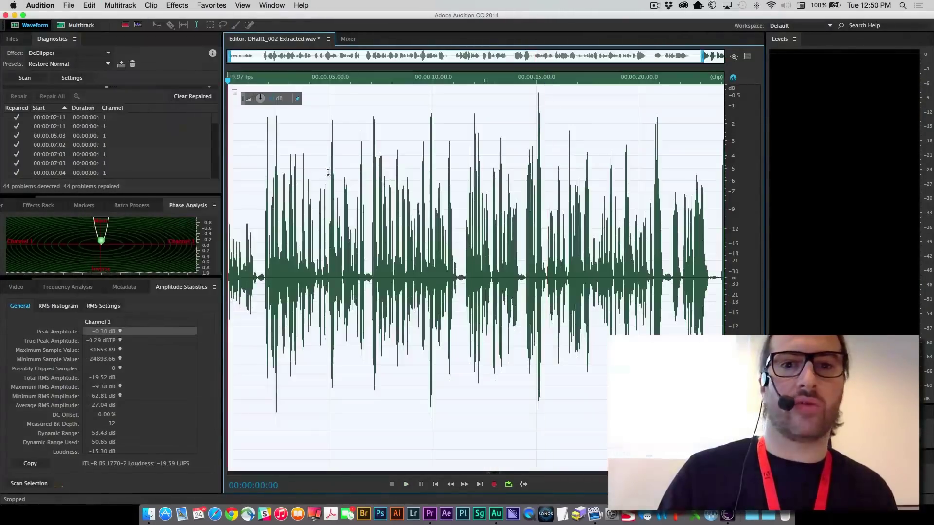
Play the repaired waveform from about 9 seconds and replay the peak near 15 seconds.
left_click(414, 162)
key("space")
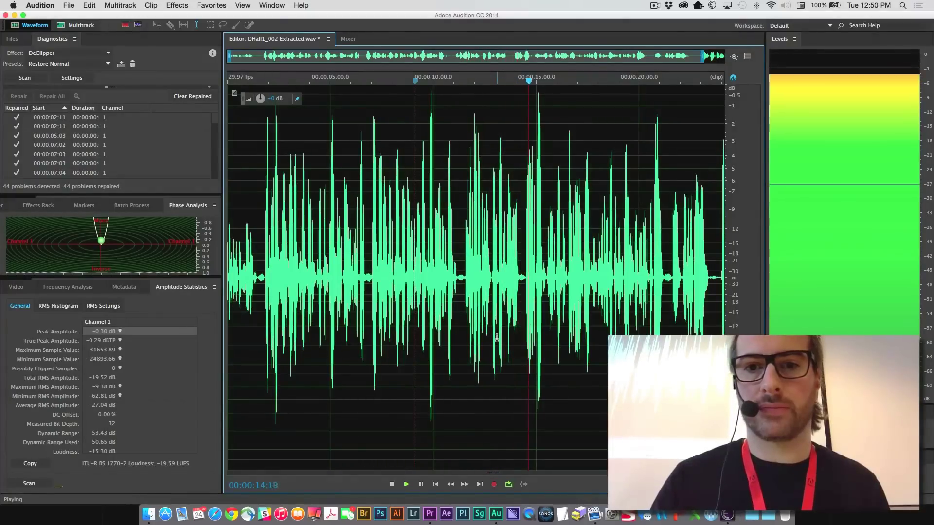
key("space")
left_click(532, 192)
key("space")
key("space")
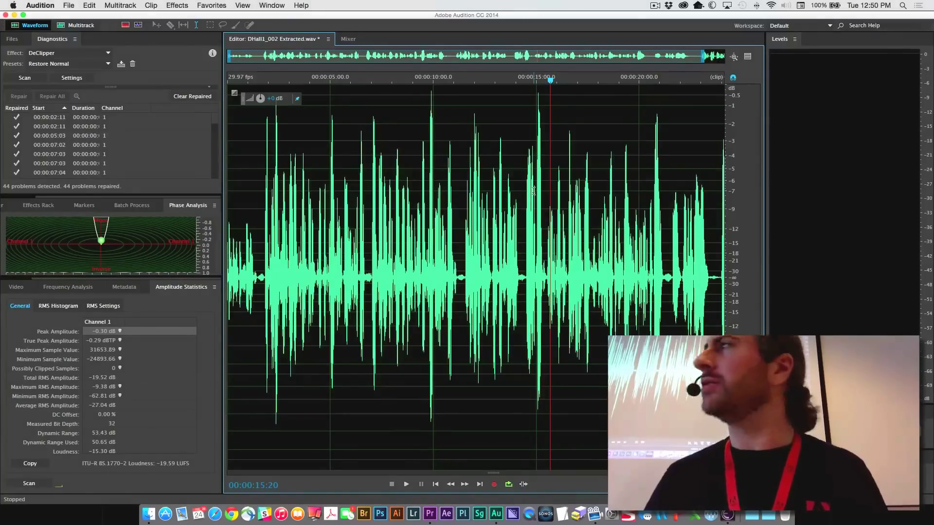
key("space")
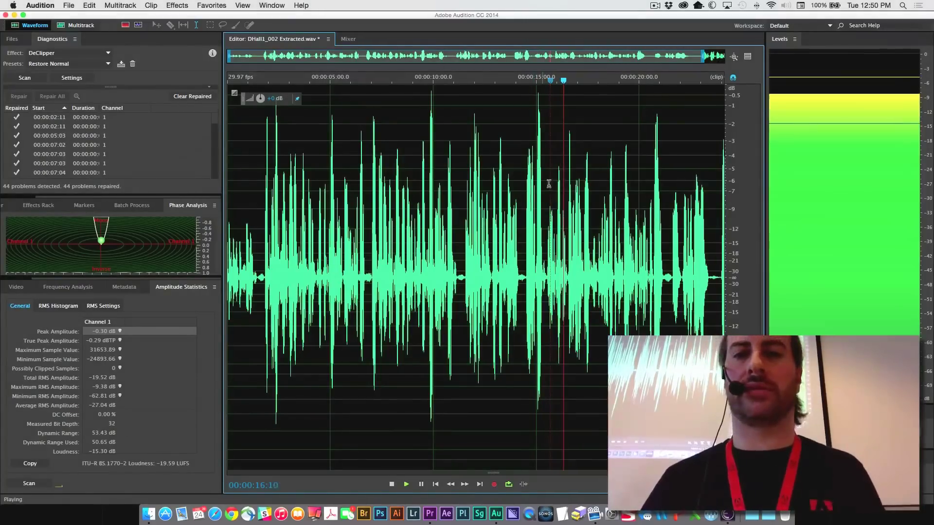
left_click(522, 158)
left_click(522, 157)
key("space")
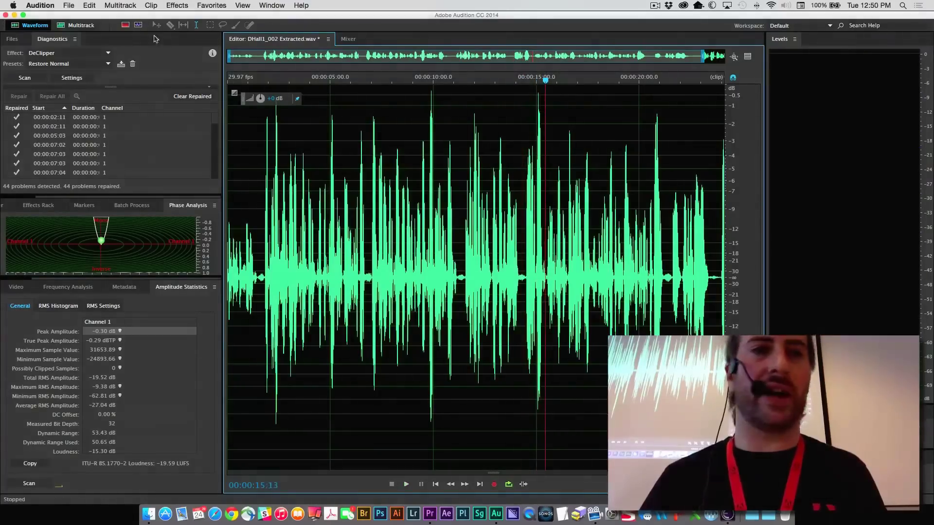
Undo the normalization and the DeClipper repair, and play the original peak near 15 seconds for comparison.
left_click(89, 5)
left_click(90, 14)
left_click(89, 5)
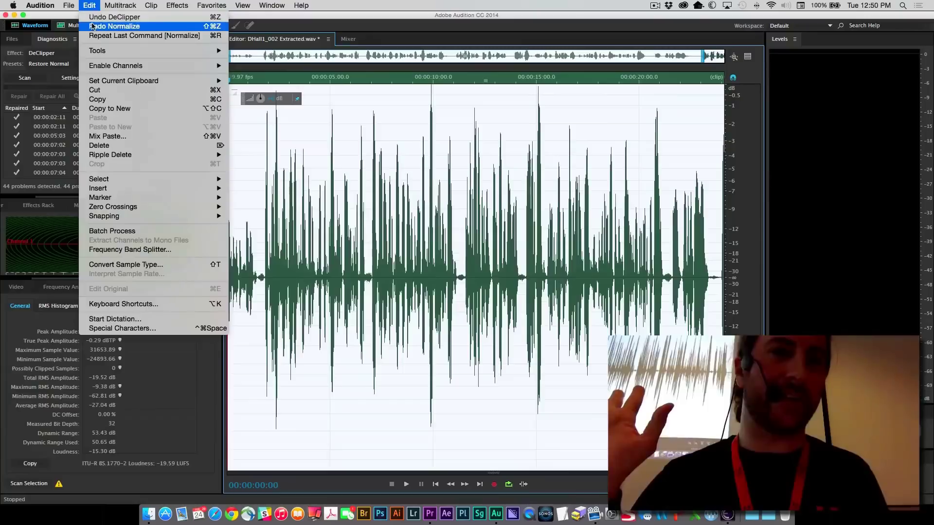
left_click(92, 26)
left_click(547, 152)
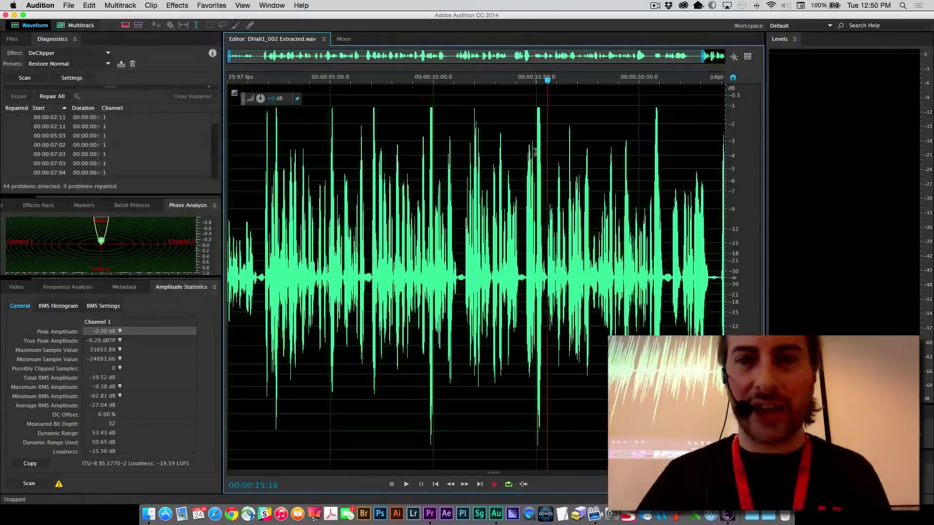
left_click(536, 128)
key("space")
key("space")
key("space")
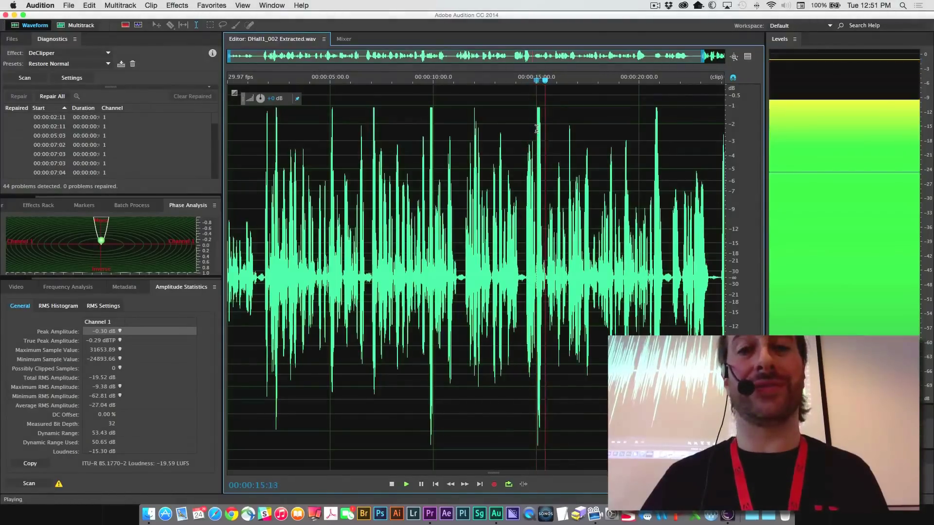
key("space")
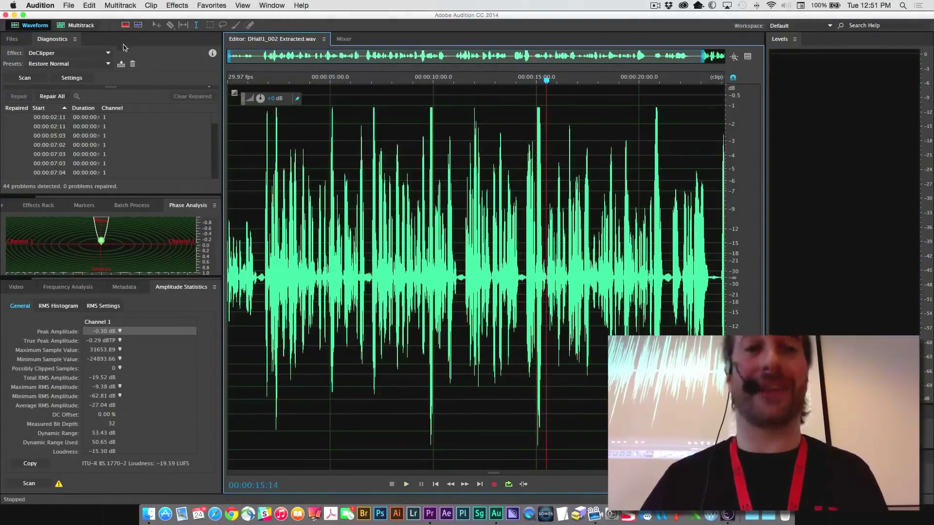
Redo the DeClipper repair and the normalization, and play the repaired peak near 15 seconds.
left_click(89, 5)
left_click(97, 26)
left_click(89, 5)
left_click(95, 17)
left_click(526, 153)
key("space")
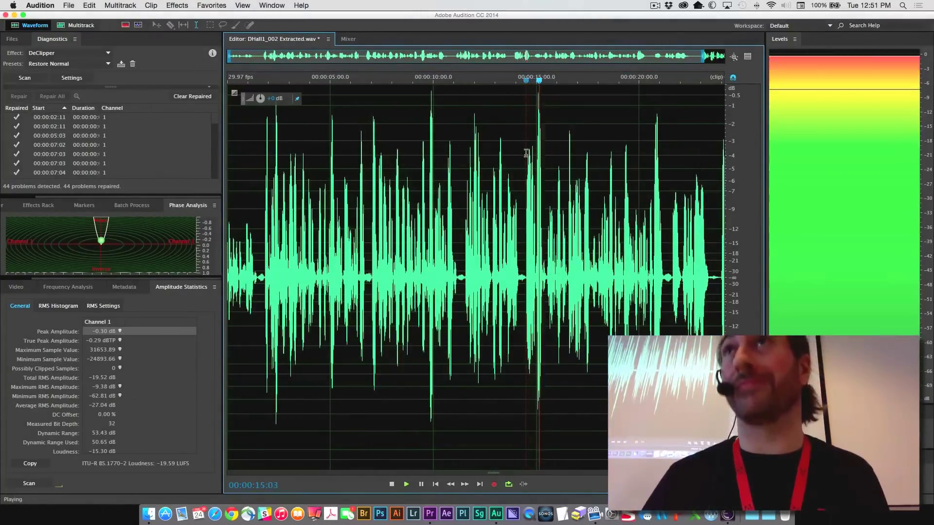
key("space")
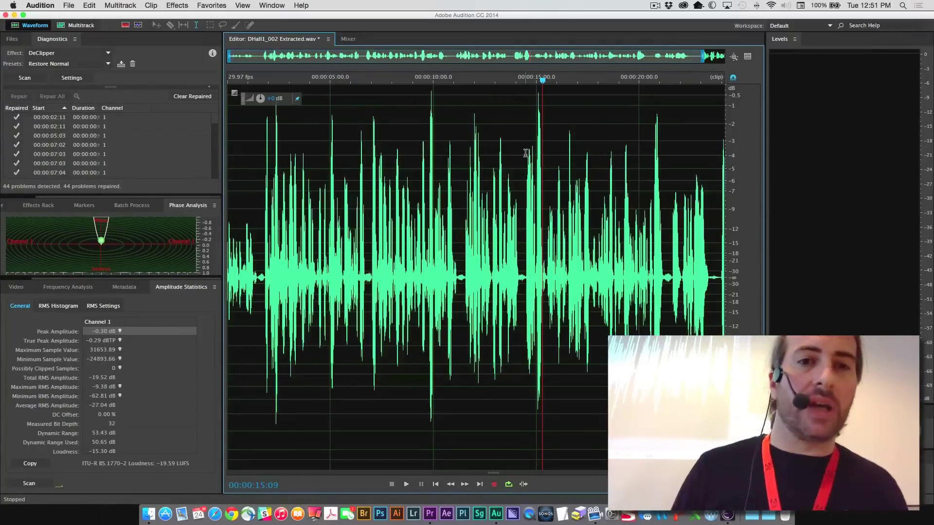
Save the repaired DHall1_002 Extracted.wav file.
left_click(64, 5)
left_click(92, 117)
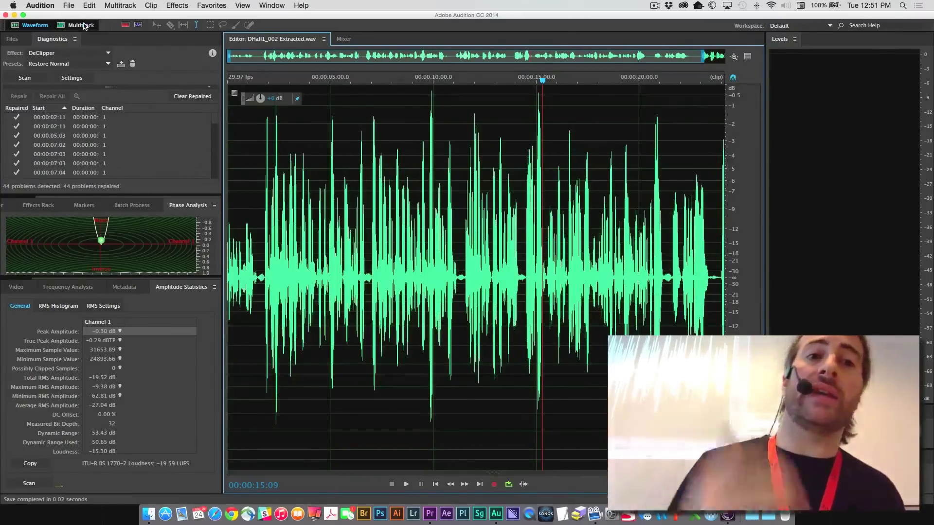
Export the multitrack session to Adobe Premiere Pro as a stereo mixdown and copy it to a new audio track in the active sequence.
key("8")
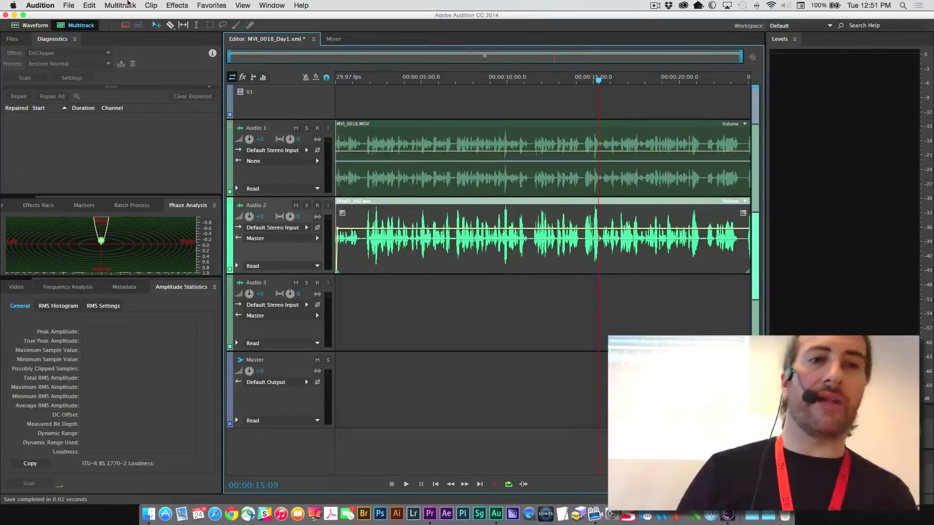
left_click(128, 5)
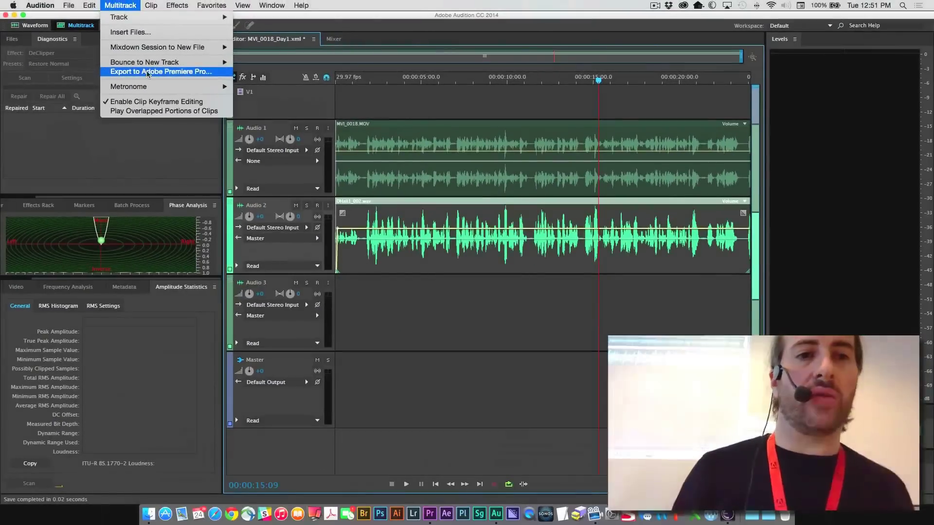
left_click(161, 77)
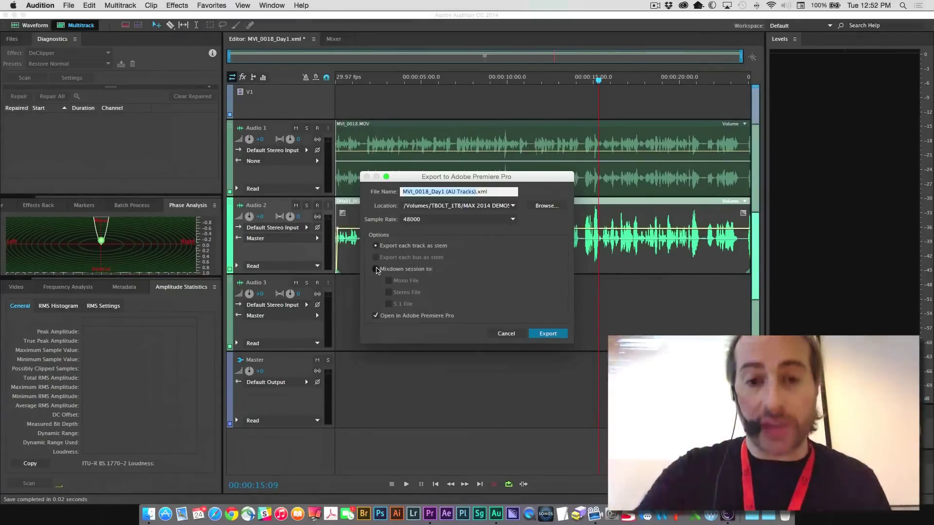
left_click(376, 269)
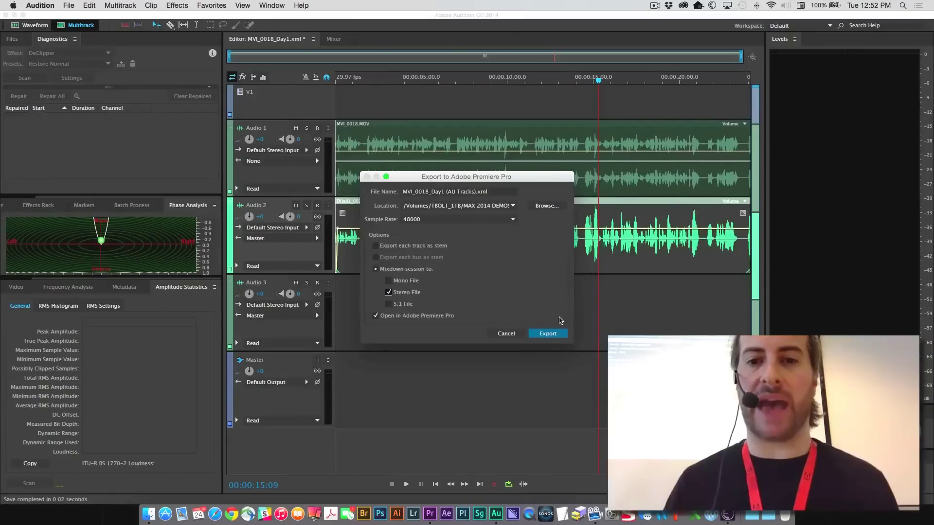
left_click(549, 333)
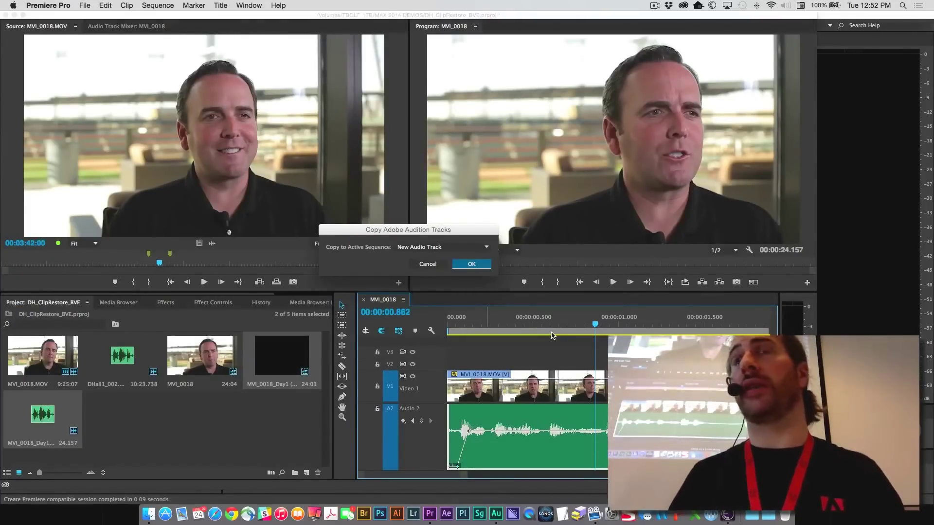
left_click(471, 264)
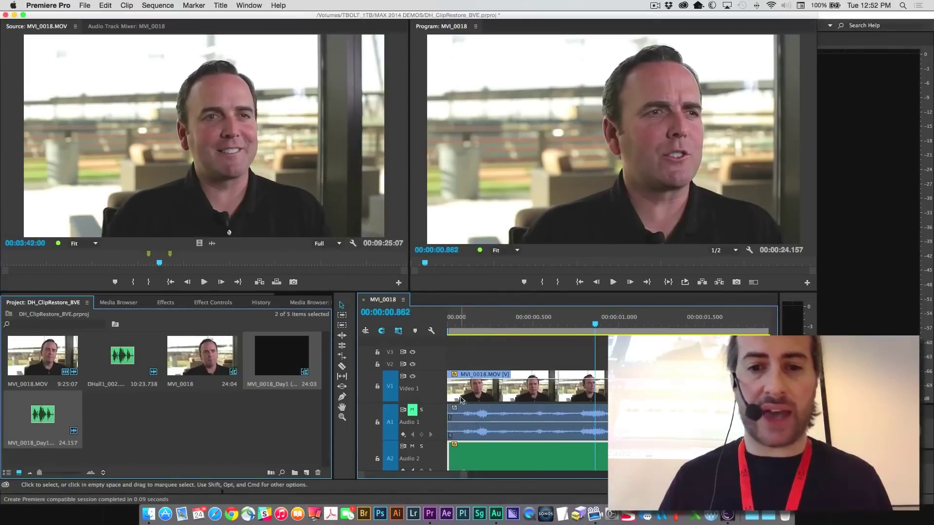
Enlarge the timeline area, collapse the Audio 2 track and expand the Audio 4 track.
left_click_drag(495, 291, 496, 233)
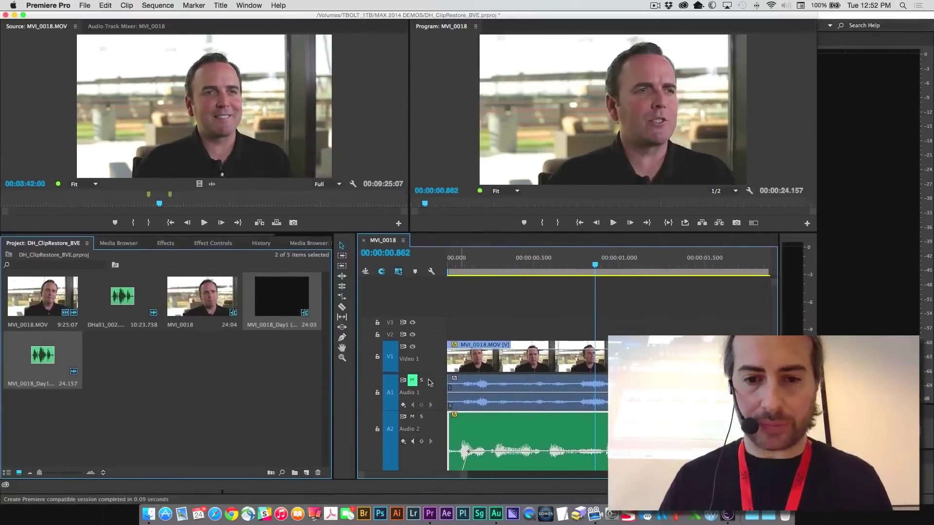
double_click(417, 428)
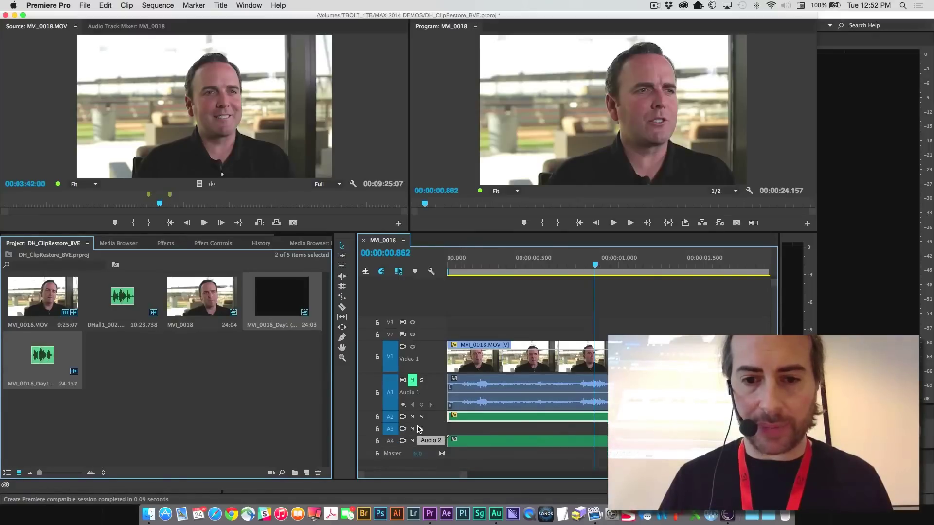
double_click(428, 443)
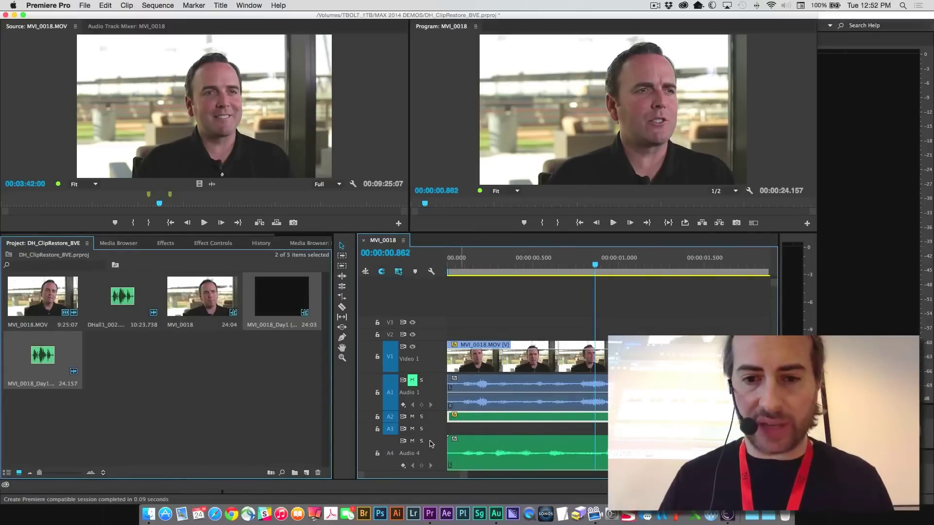
Fit the whole sequence in the timeline, mute Audio 2 and play the repaired mixdown on Audio 4.
left_click(573, 268)
key("space")
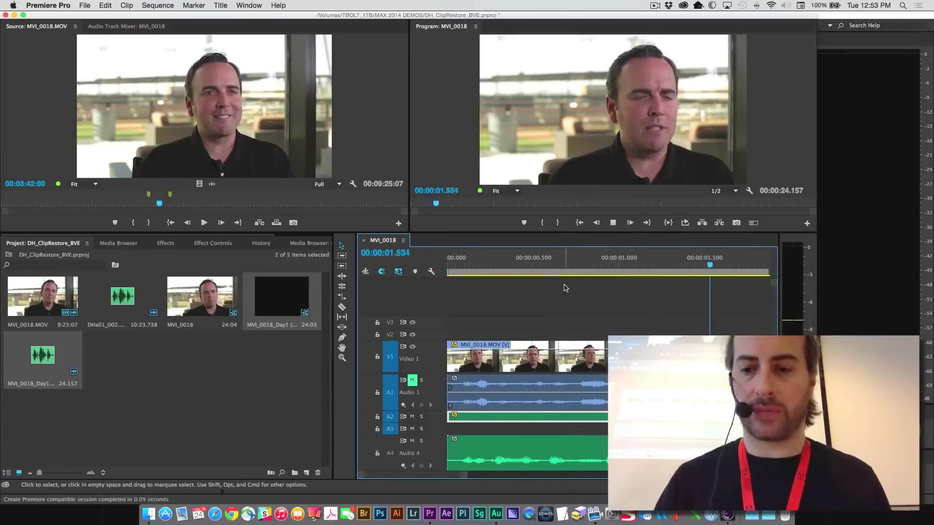
key("backslash")
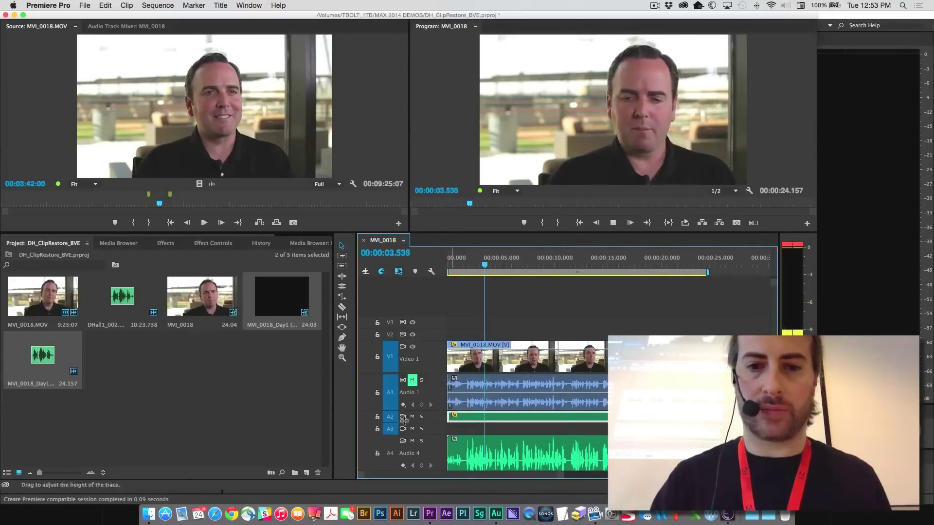
scroll(445, 428, "down", 3)
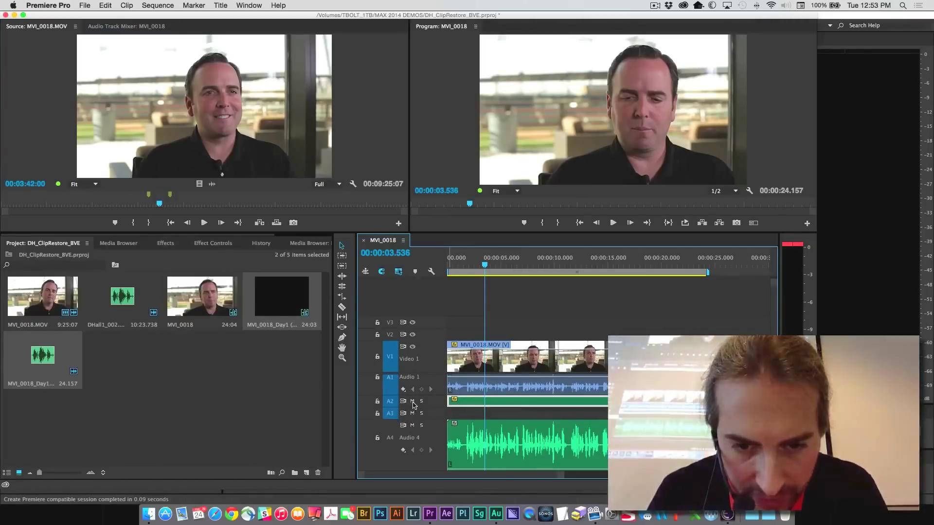
key("space")
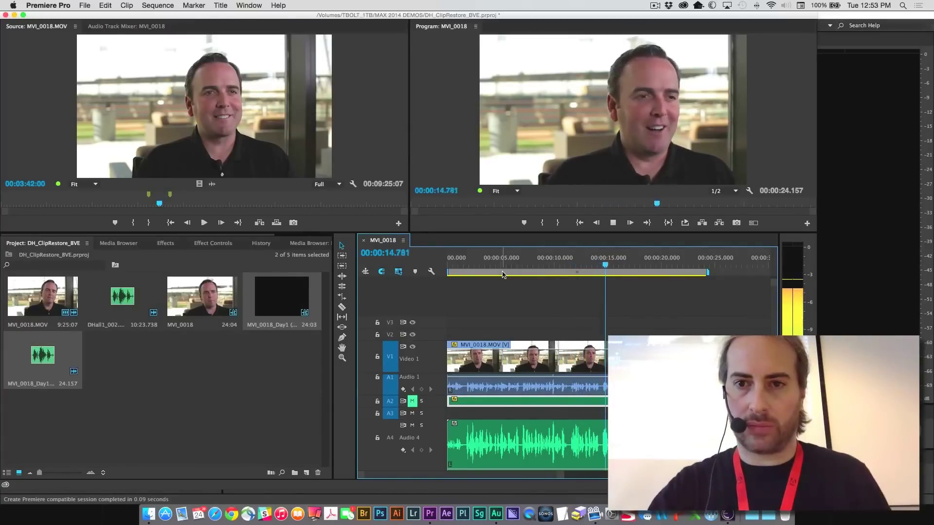
key("space")
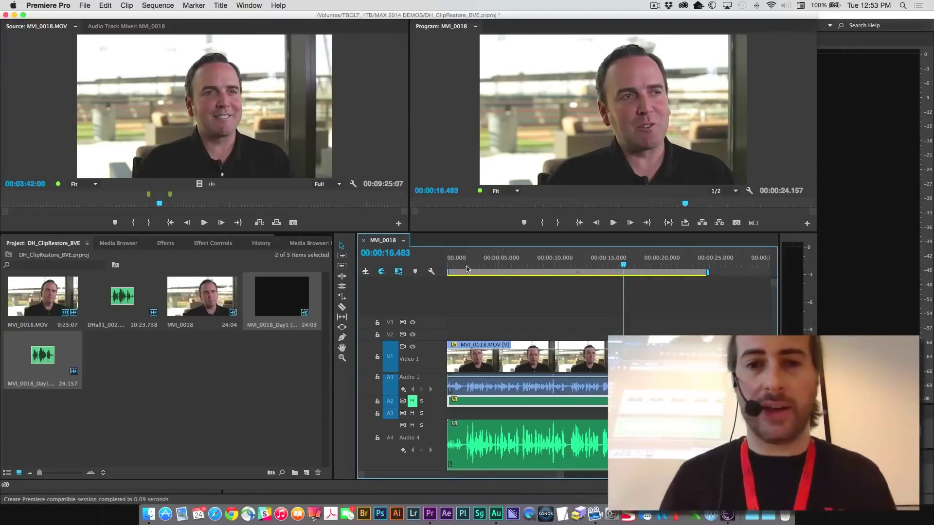
Shrink the timeline area back, solo the Audio 1 track and play the camera audio from about 16.5 seconds.
left_click_drag(411, 234, 417, 292)
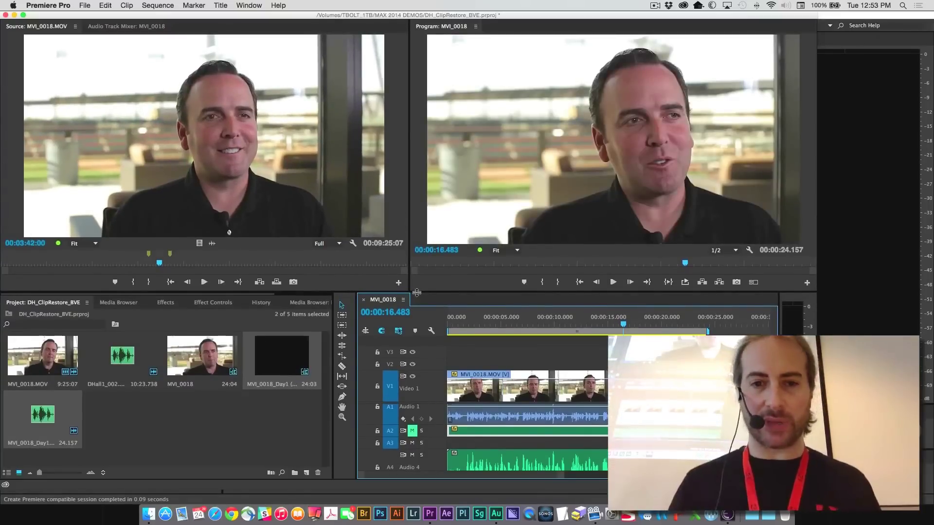
key("=")
key("=")
key("=")
key("=")
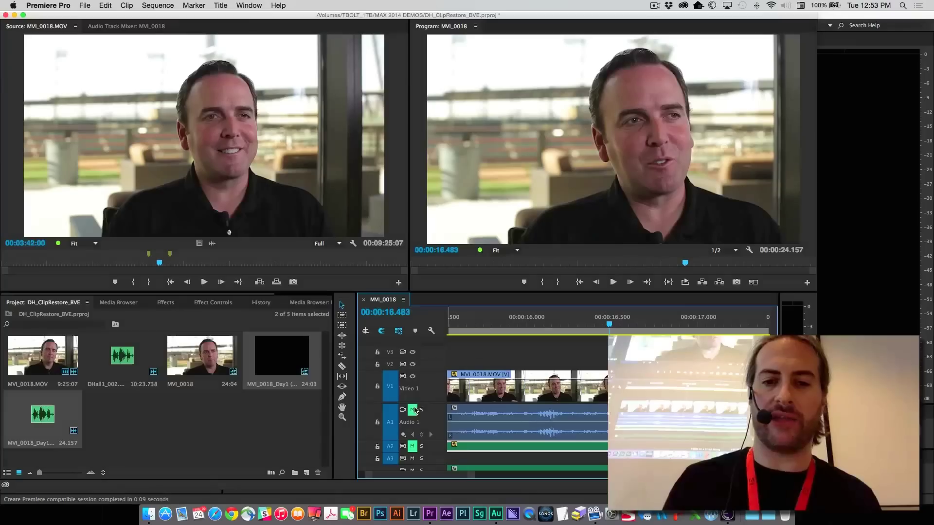
left_click(422, 410)
key("space")
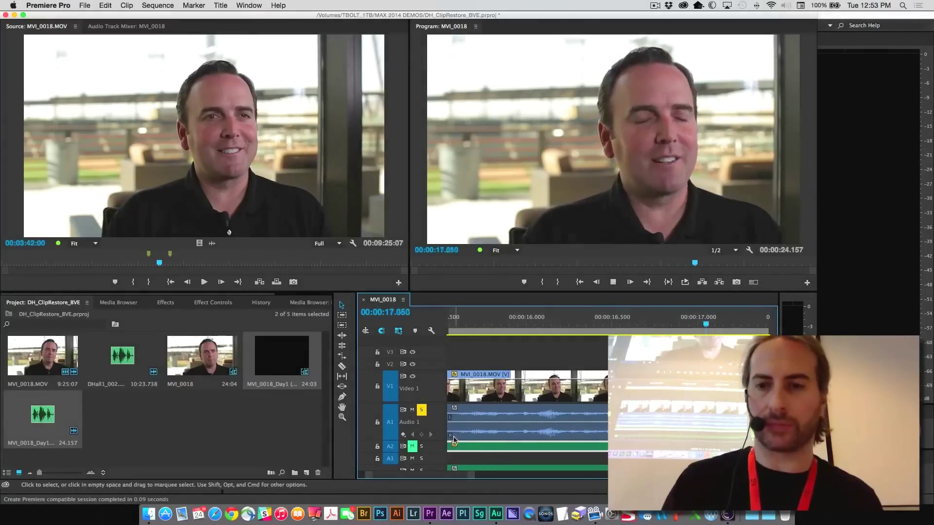
key("space")
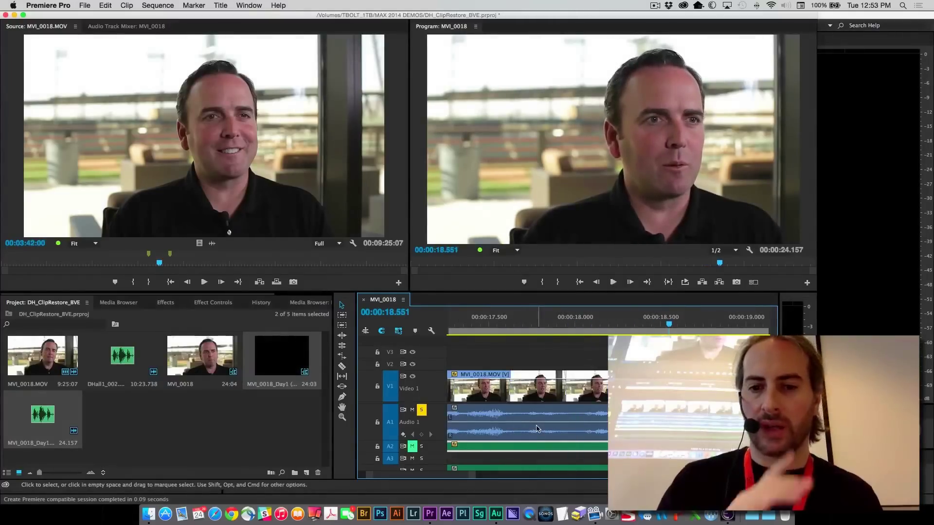
Send the MVI_0018.MOV audio clip on Audio 1 to Adobe Audition and open the Studio Reverb effect for it.
right_click(537, 429)
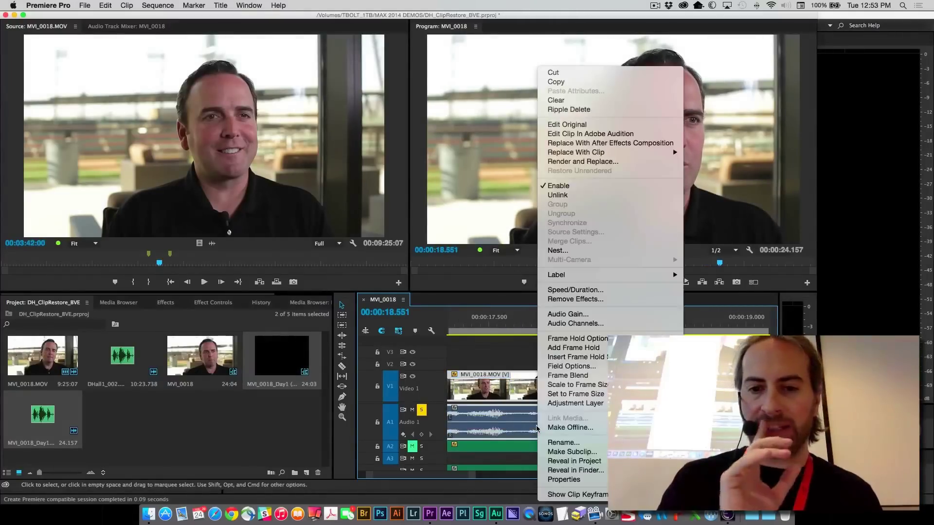
left_click(590, 134)
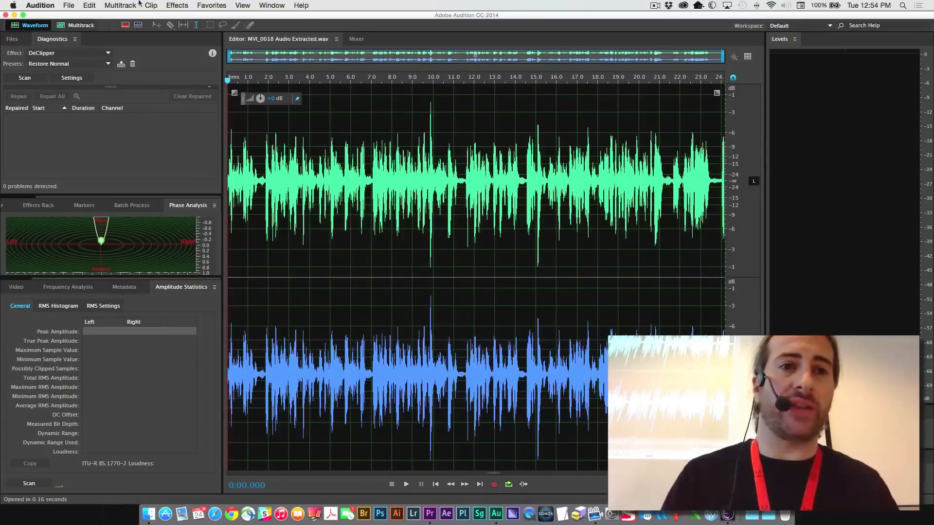
left_click(177, 5)
mouse_move(221, 176)
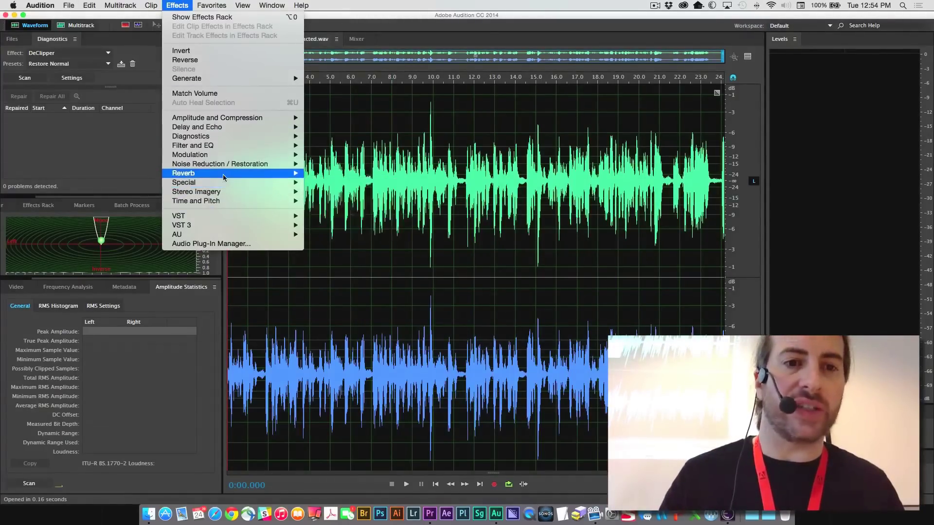
left_click(331, 201)
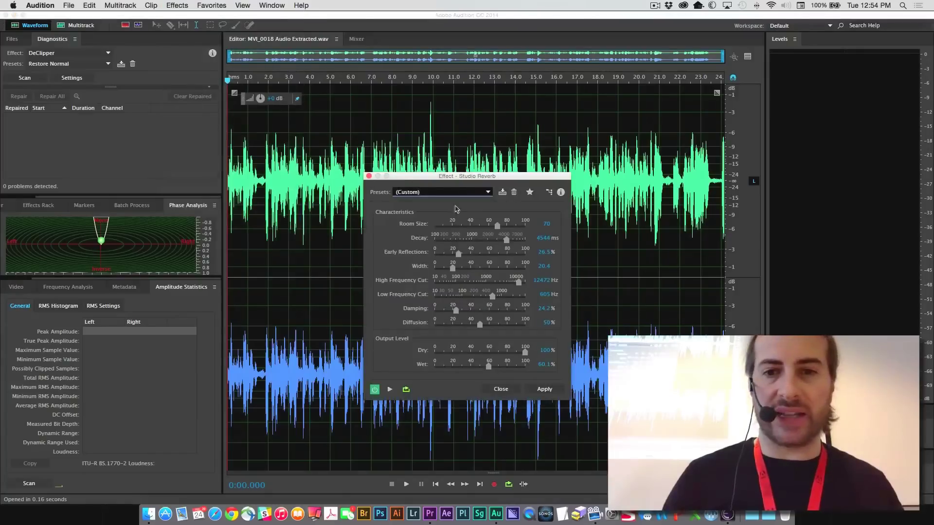
Preview the Studio Reverb from about 3 seconds and apply it to the file.
left_click(286, 134)
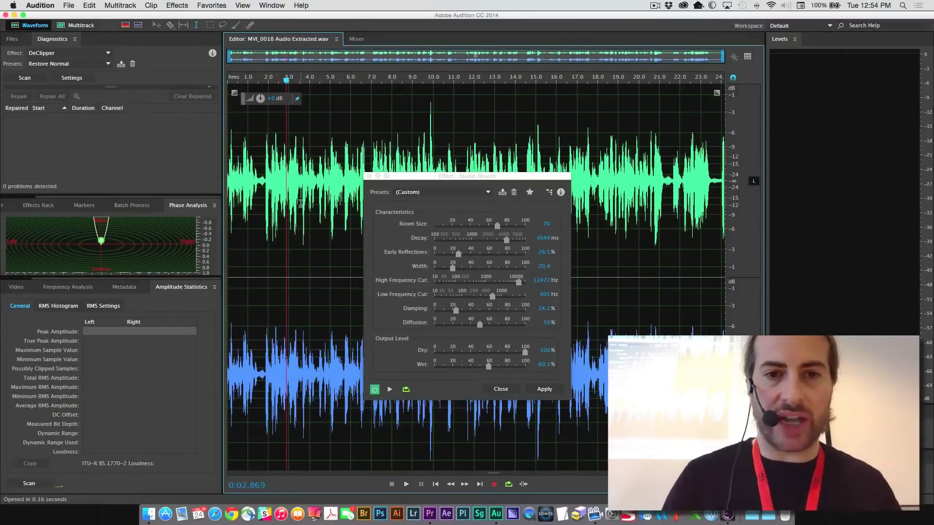
key("space")
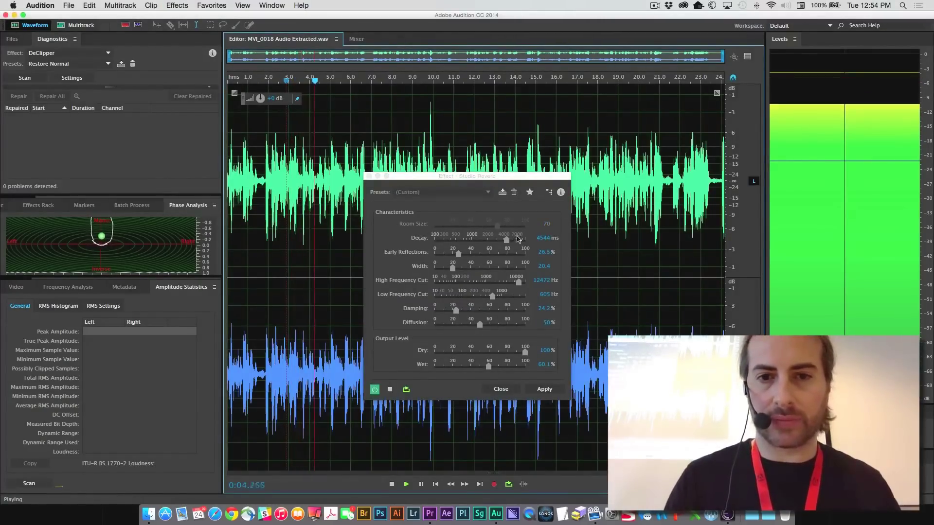
key("space")
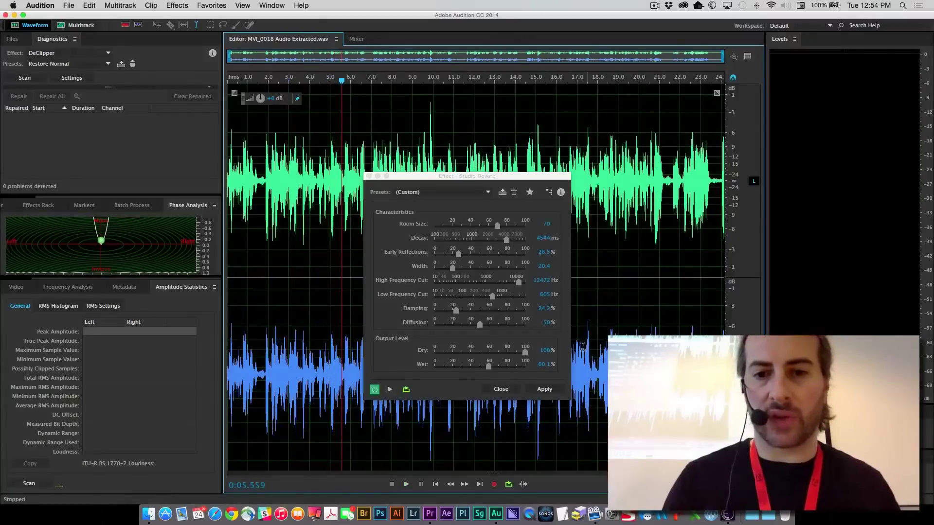
left_click(544, 390)
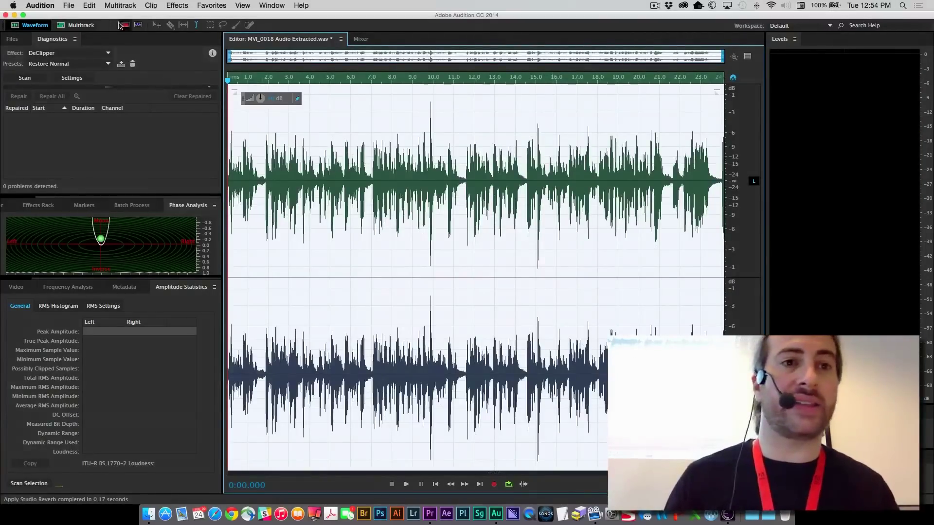
Save the processed MVI_0018 Audio Extracted.wav file.
left_click(69, 5)
left_click(69, 6)
left_click(40, 5)
left_click(68, 6)
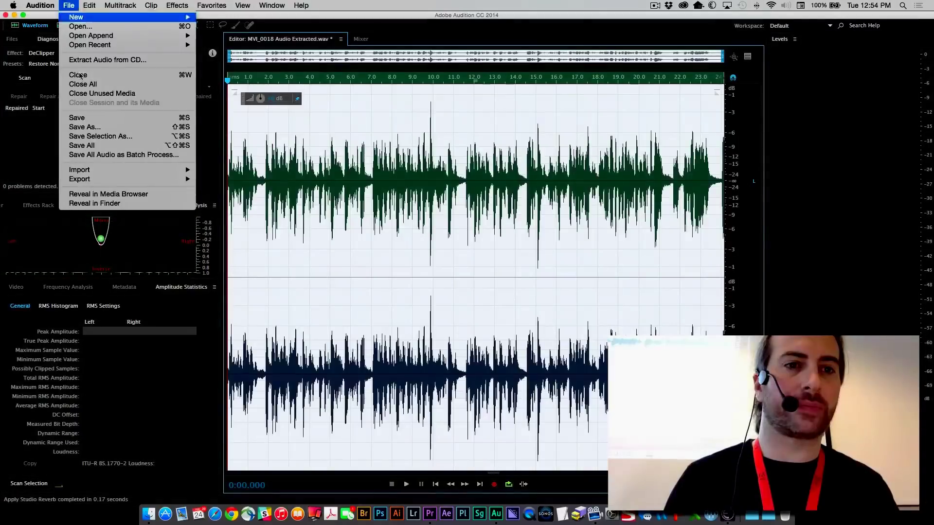
left_click(103, 118)
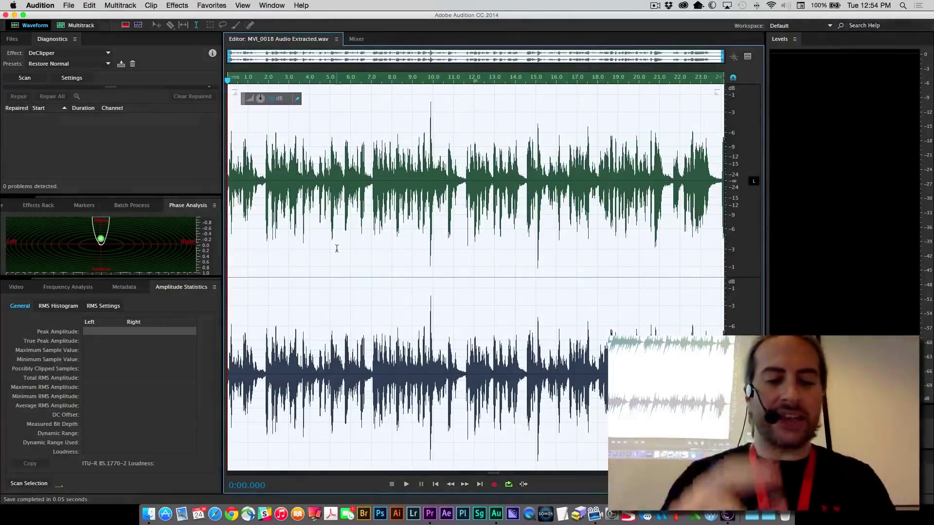
Switch to Premiere Pro and play the reverb-processed clip on the soloed Audio 1 track.
key("super+Tab")
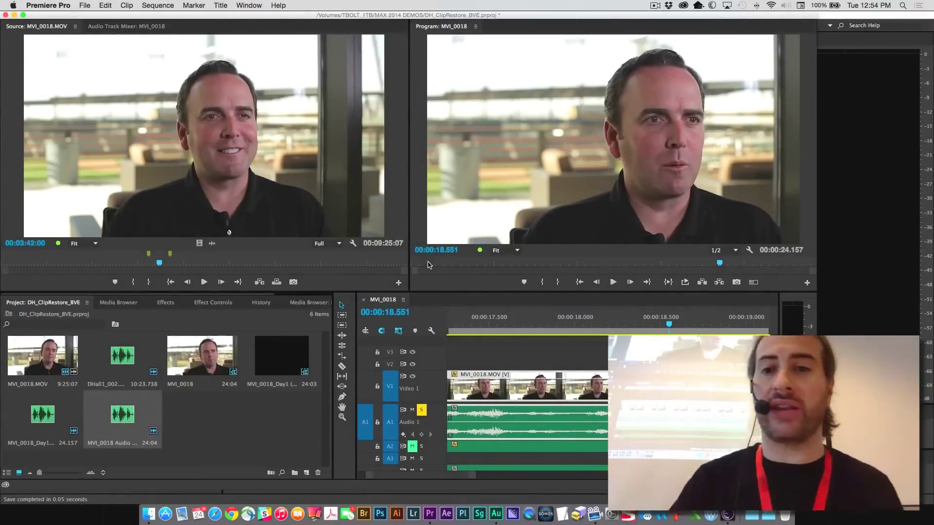
left_click(564, 318)
key("space")
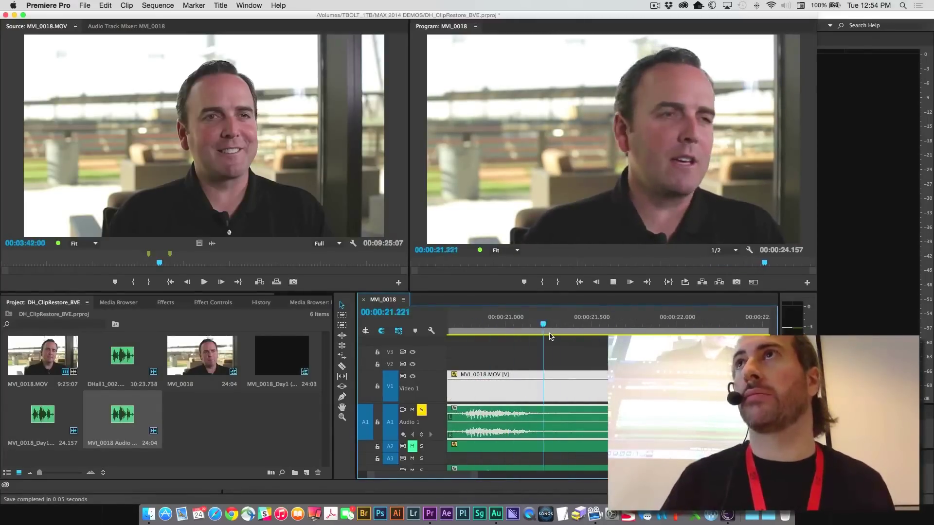
key("space")
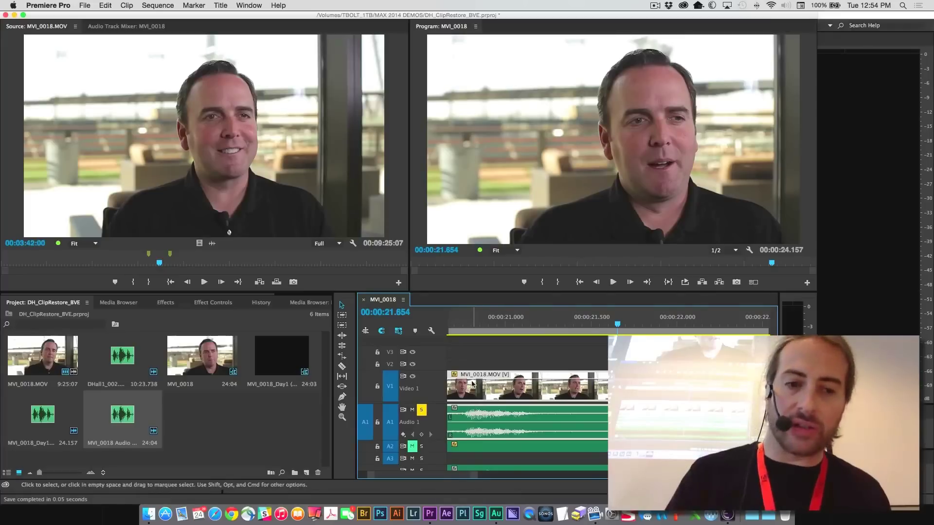
Open the original MVI_0018.MOV project clip in the source monitor and look over its available clip commands.
double_click(34, 371)
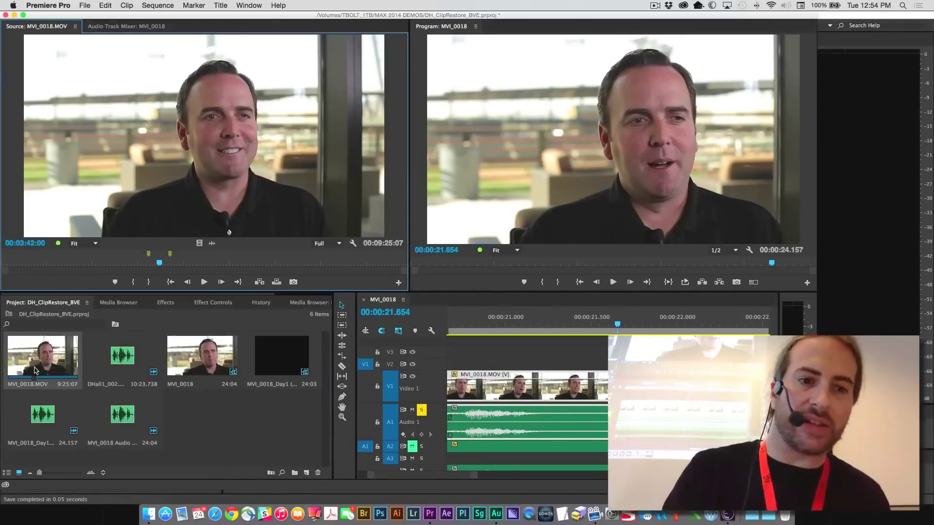
right_click(34, 362)
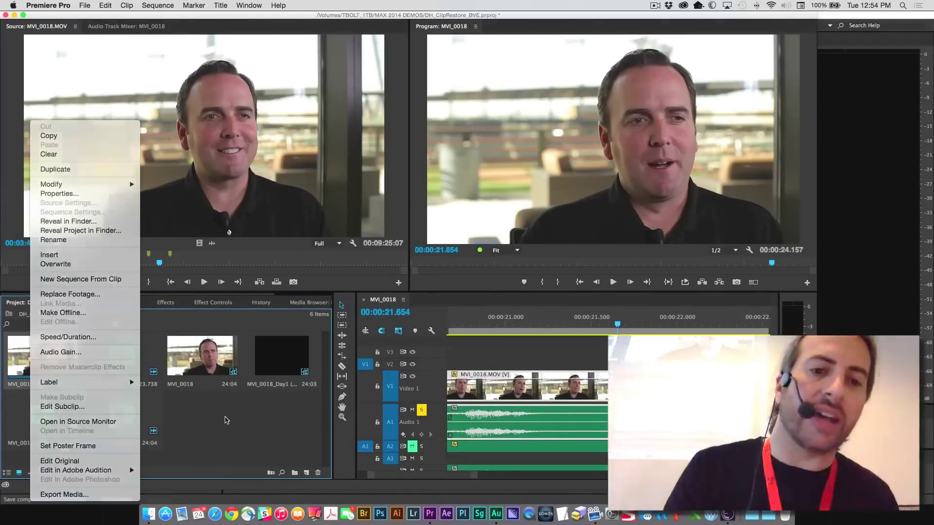
left_click(226, 420)
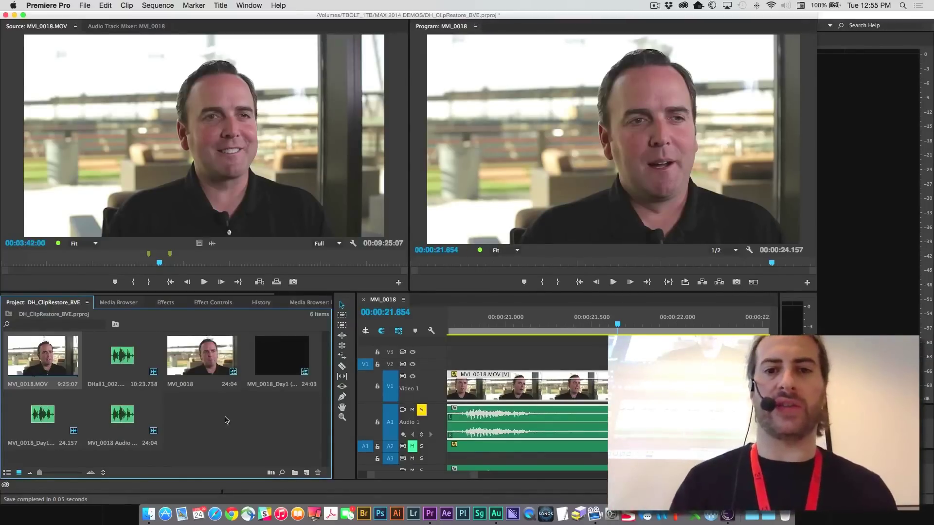
Turn off solo on the Audio 1 track.
left_click(422, 411)
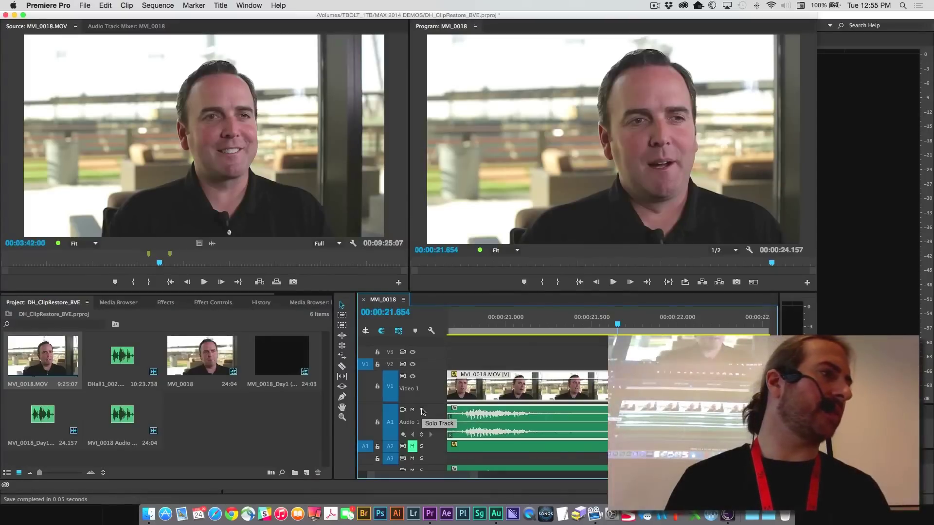
Close the current project without saving changes and open the recent project JPM3CAM-12c_MAX copy.
left_click(85, 6)
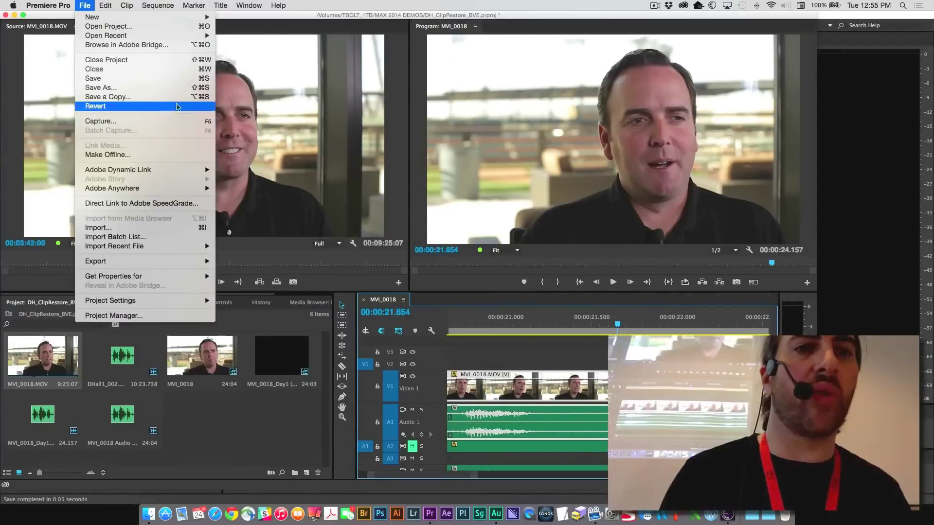
left_click(148, 60)
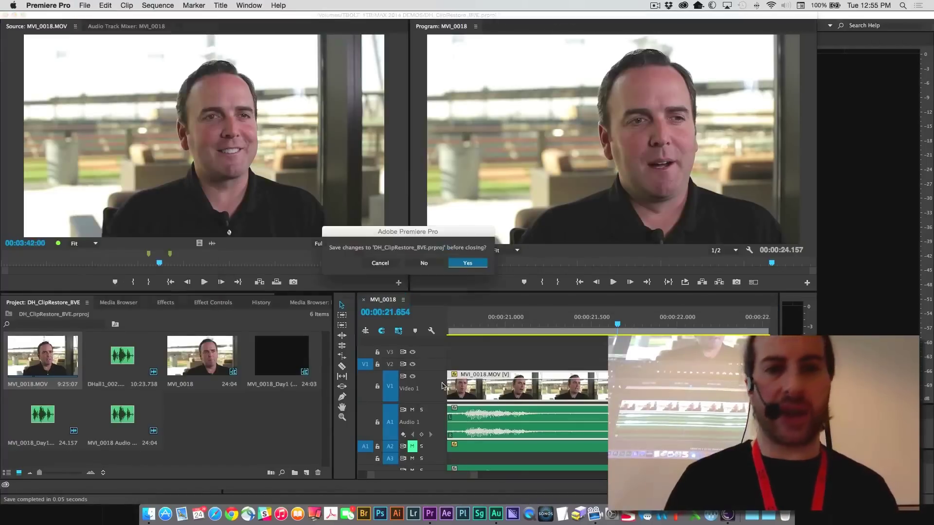
left_click(432, 264)
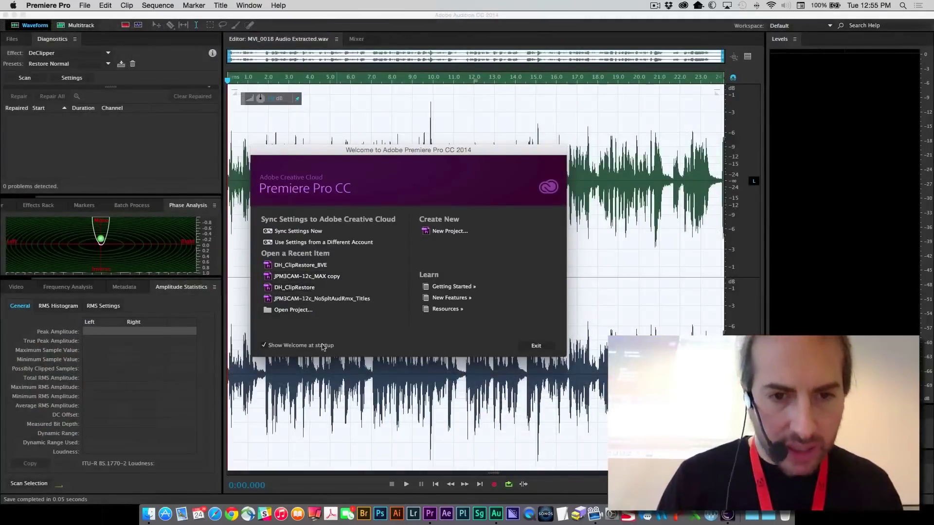
left_click(321, 276)
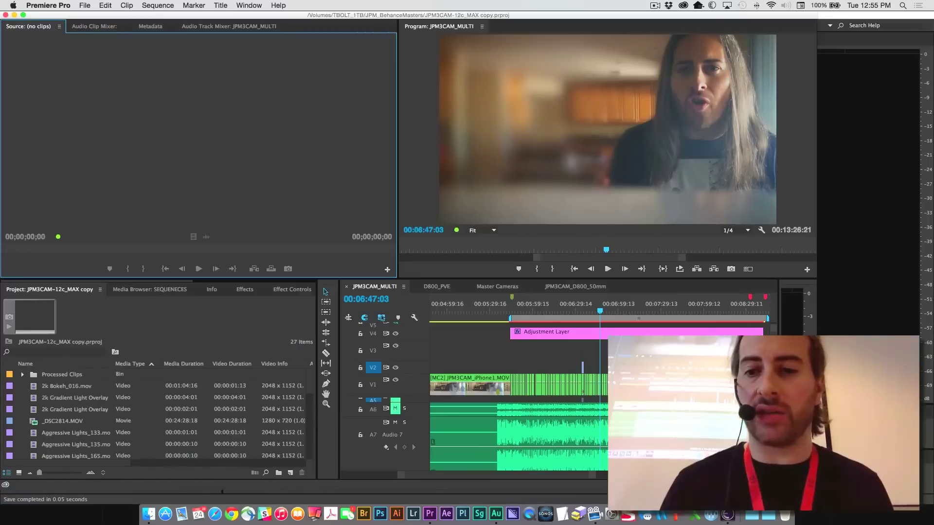
Try to send the entire JPM3CAM_MULTI sequence to Adobe Audition under the name JPM3CAM_MULTI_BVE, with preview video export turned off.
scroll(486, 428, "down", 2)
scroll(515, 428, "up", 5)
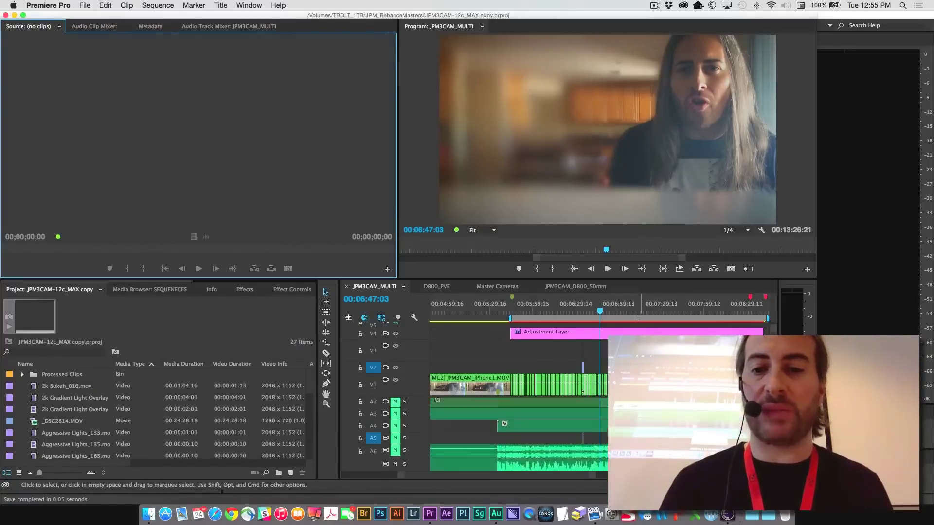
key("grave")
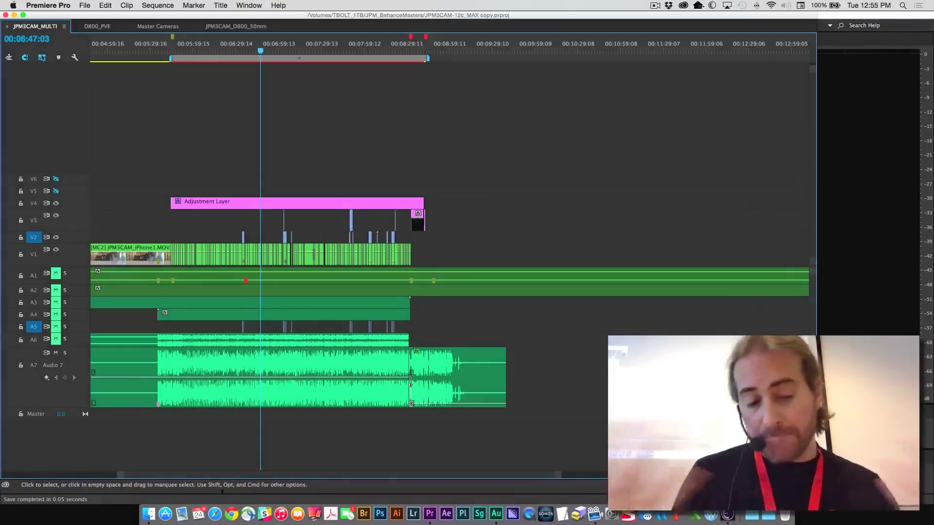
key("grave")
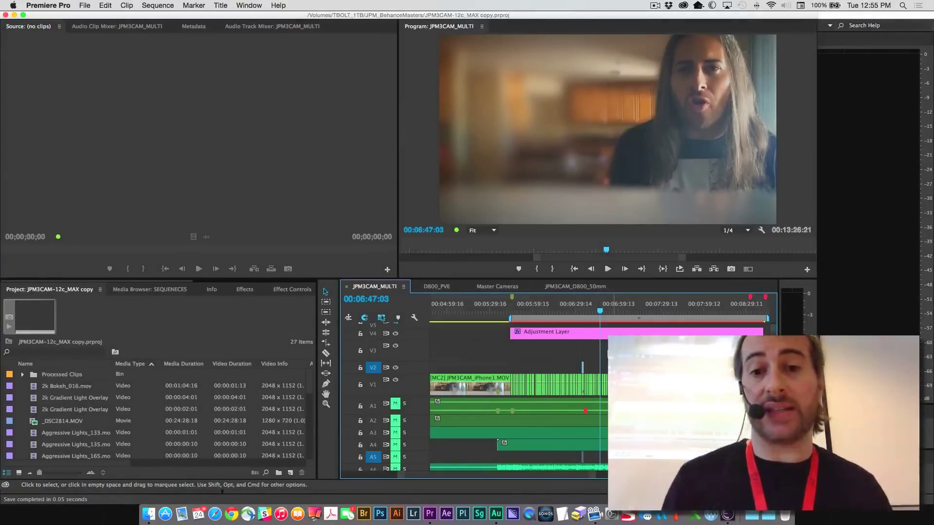
left_click(105, 5)
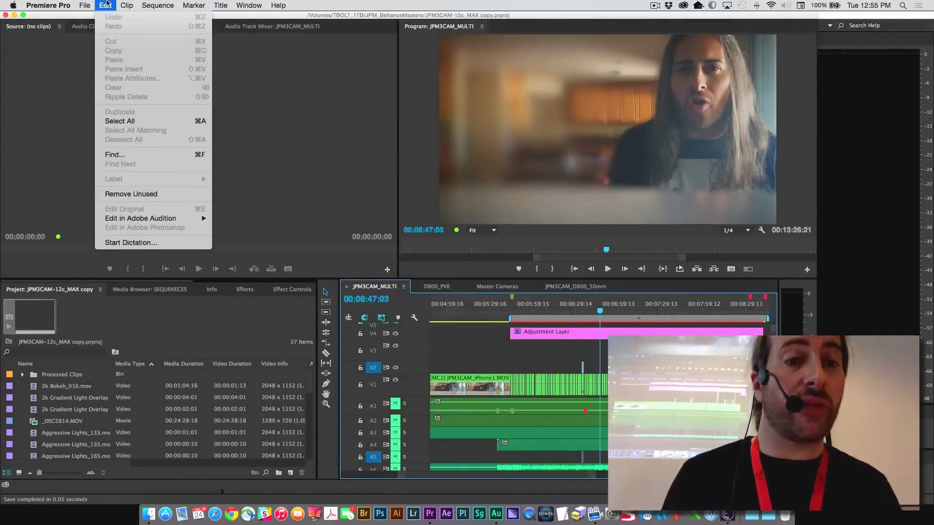
mouse_move(138, 221)
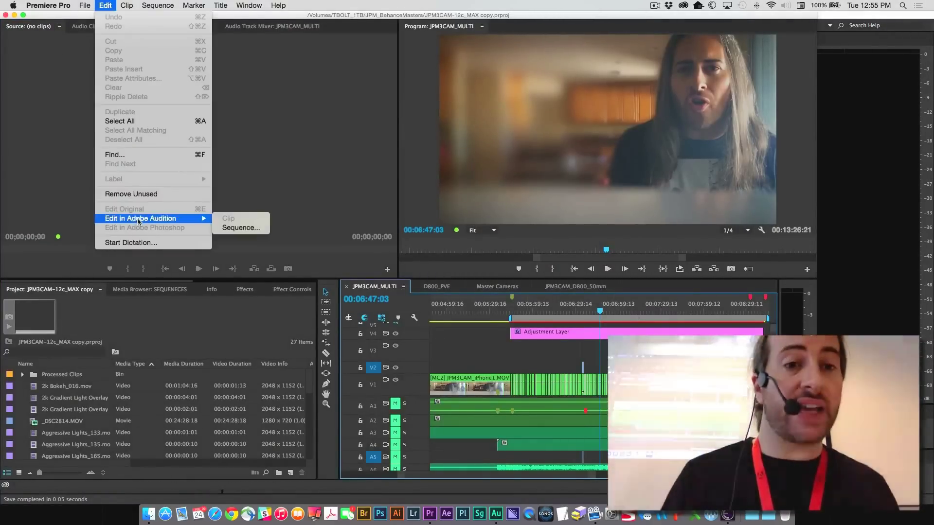
left_click(241, 228)
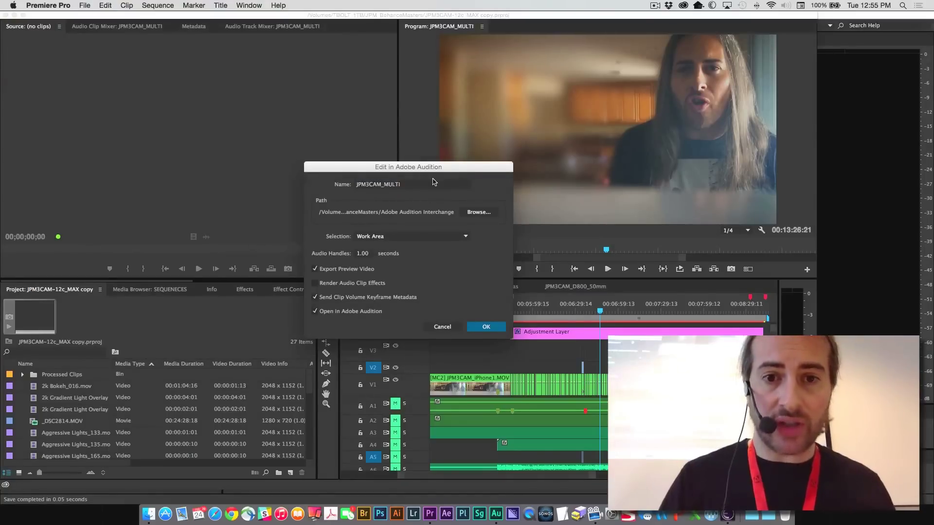
left_click(434, 185)
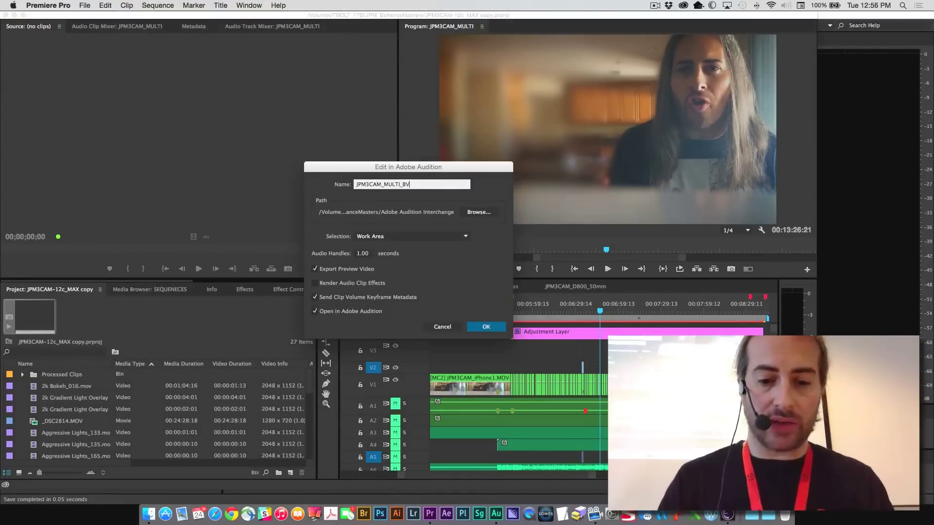
left_click(314, 270)
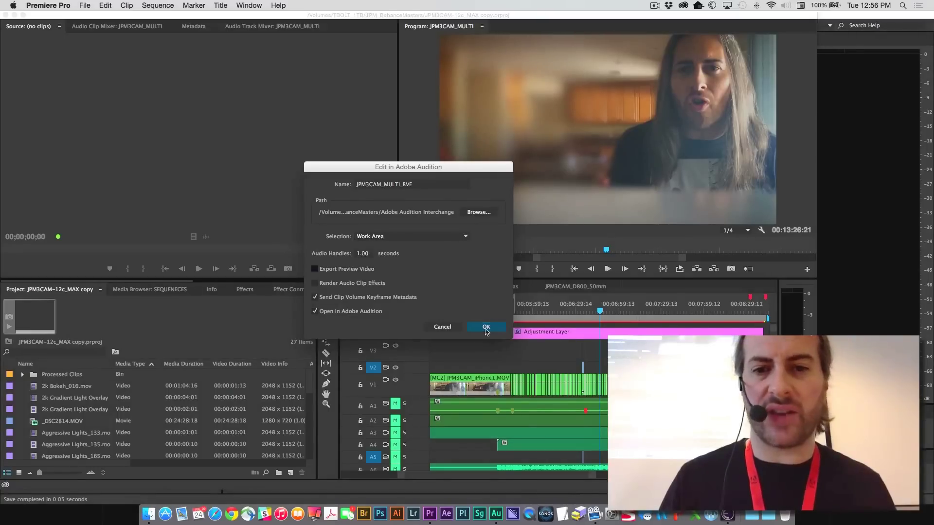
left_click(411, 237)
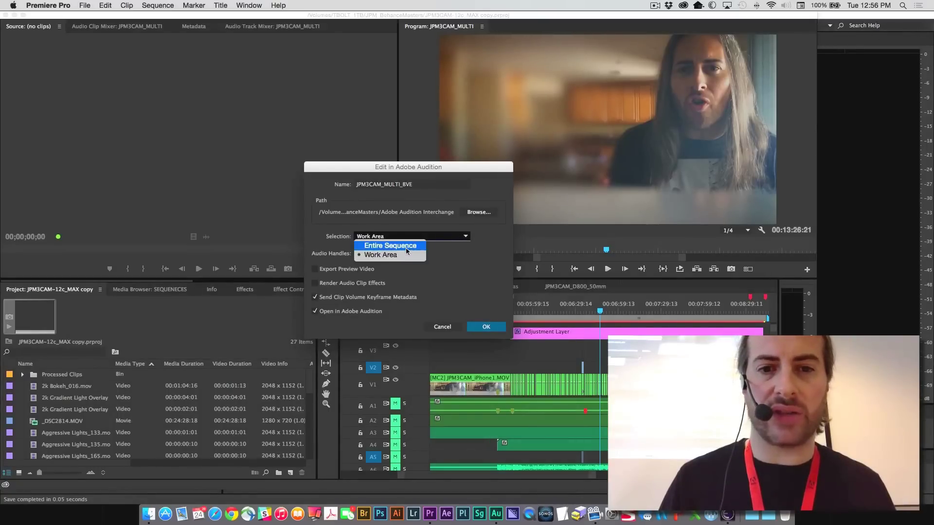
left_click(407, 244)
left_click(484, 327)
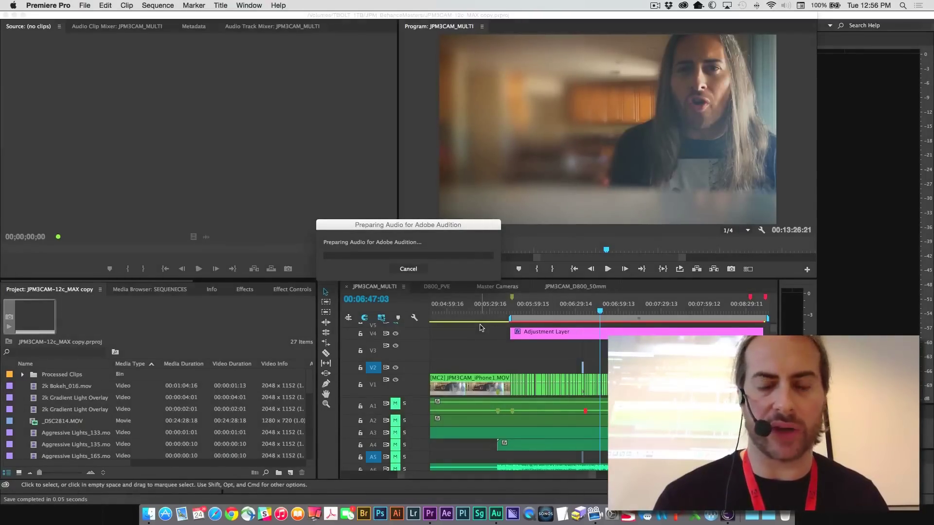
left_click(409, 269)
Try to send only the work area of the JPM3CAM_MULTI sequence to Adobe Audition.
left_click(105, 6)
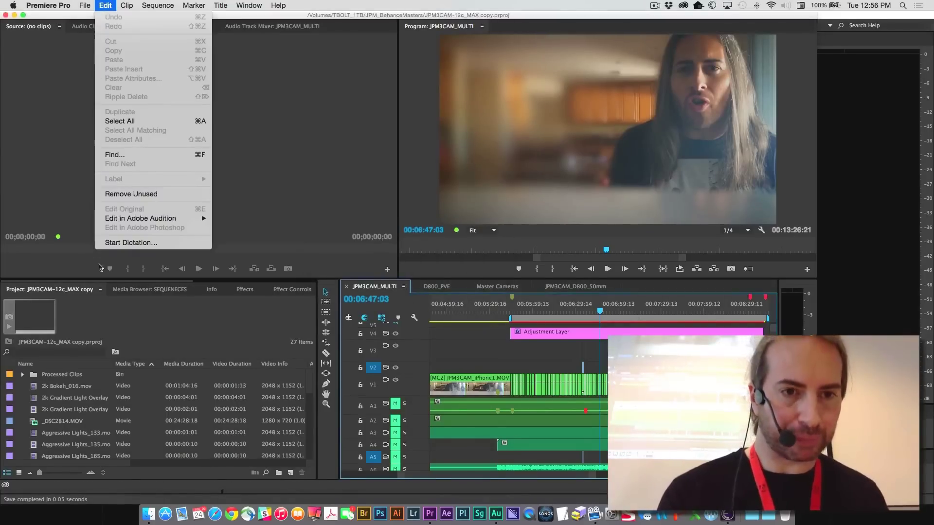
mouse_move(129, 218)
left_click(227, 227)
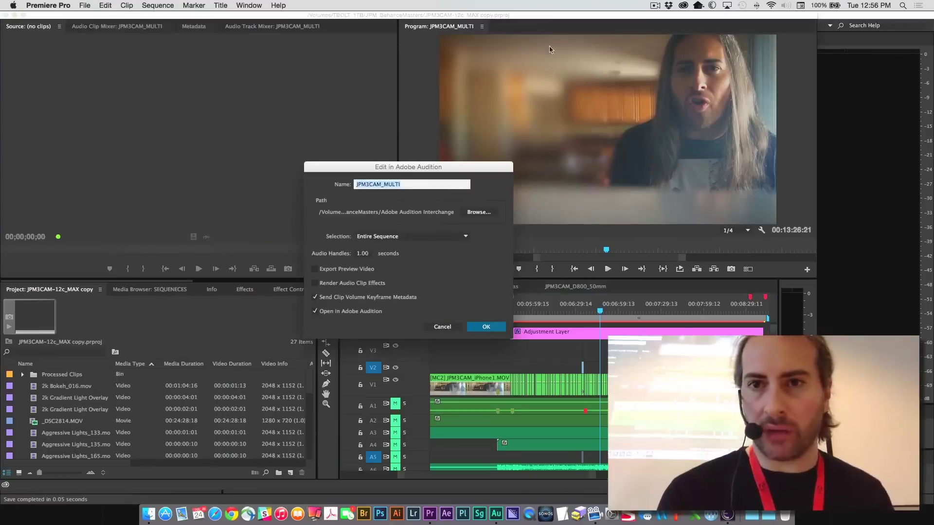
left_click(411, 237)
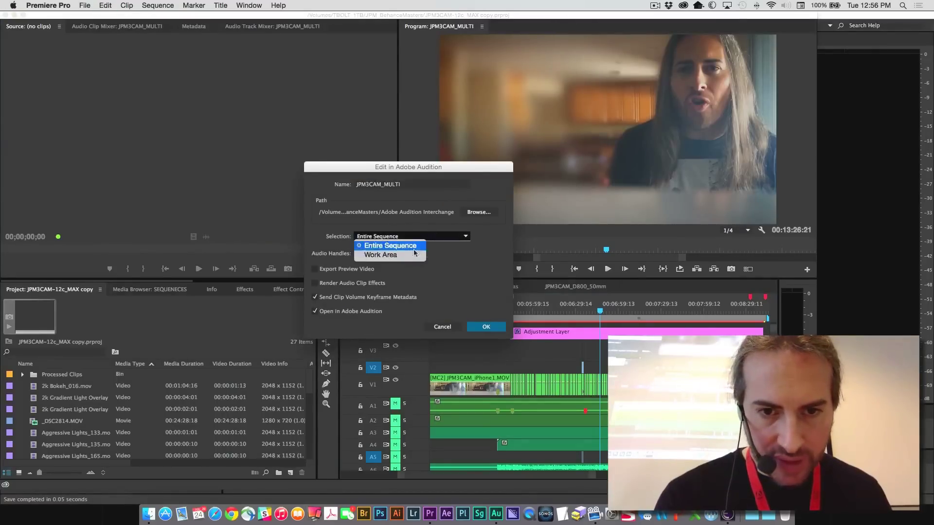
key("Return")
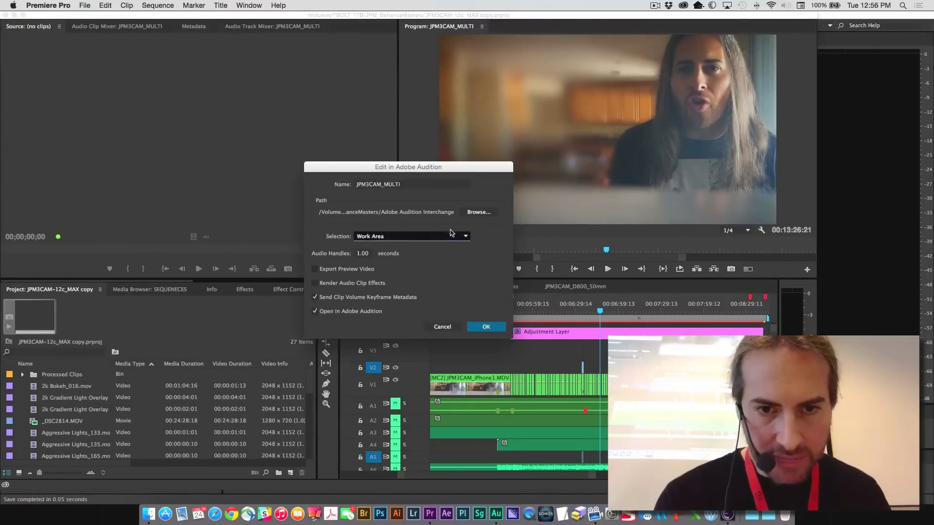
left_click(485, 326)
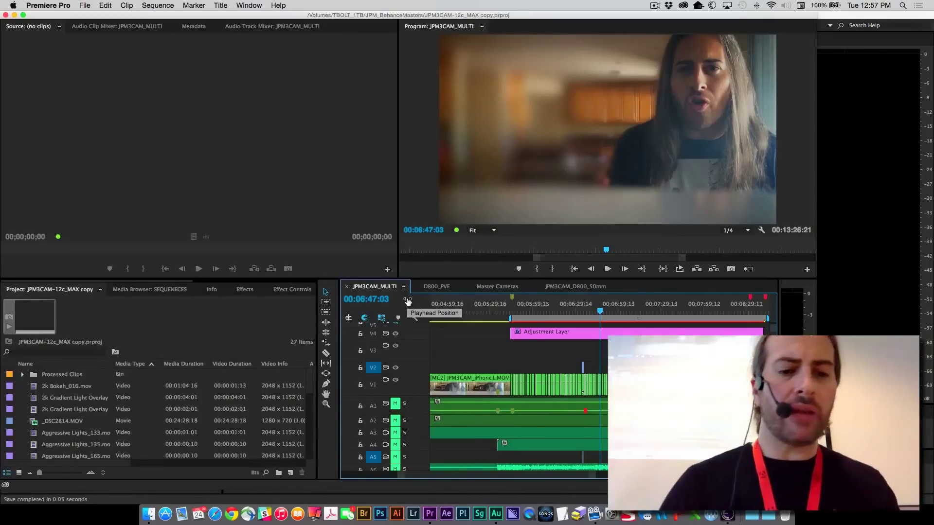
Switch to Audition and show the RP14P03_CUR_ANNK_S02E10_NDW_COMBO_26-ReSave.sesx session in the multitrack editor.
key("super+Tab")
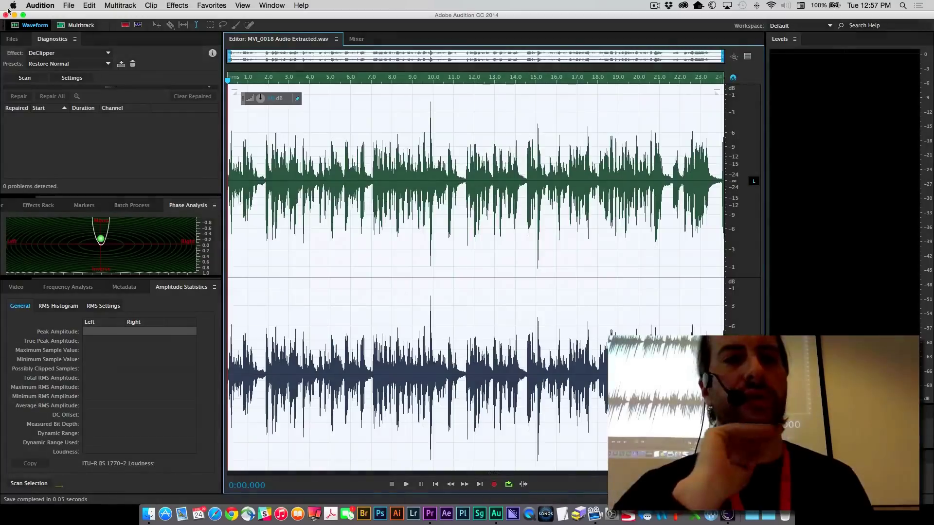
left_click(77, 24)
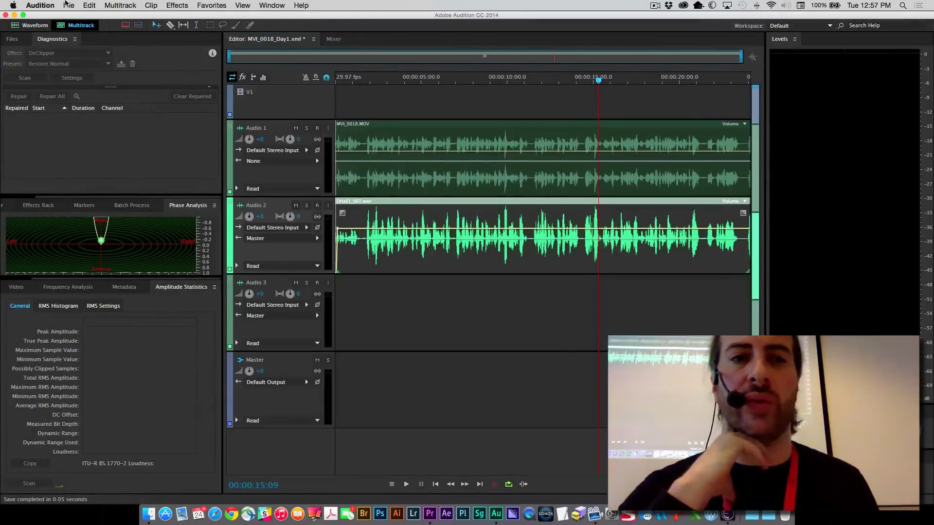
left_click(68, 6)
mouse_move(99, 46)
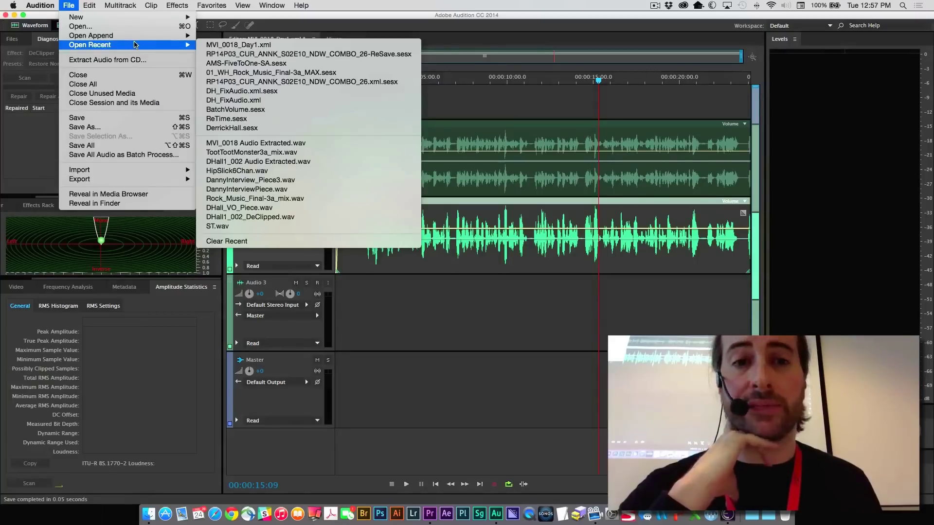
left_click(307, 72)
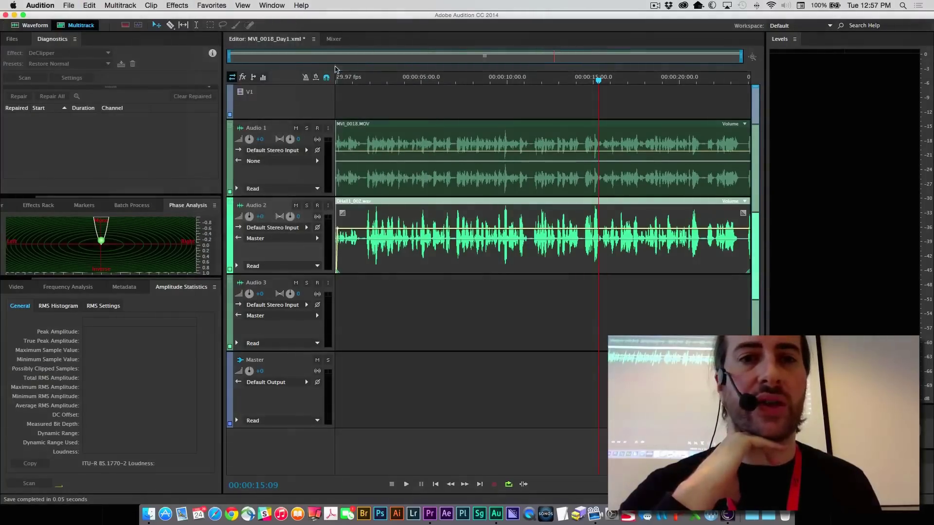
left_click(313, 39)
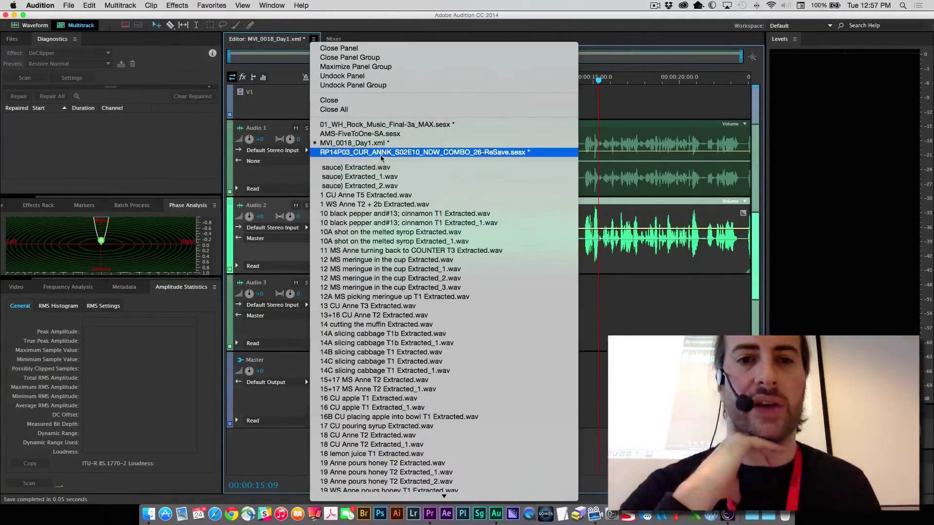
left_click(362, 152)
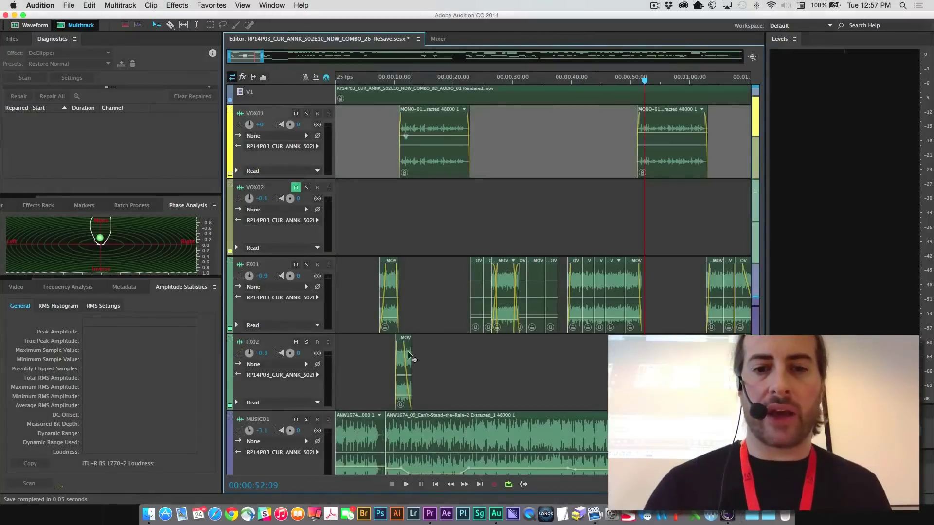
Play the multitrack session from about 8 seconds and look over its voice, effects, music and bus tracks.
scroll(305, 439, "down", 8)
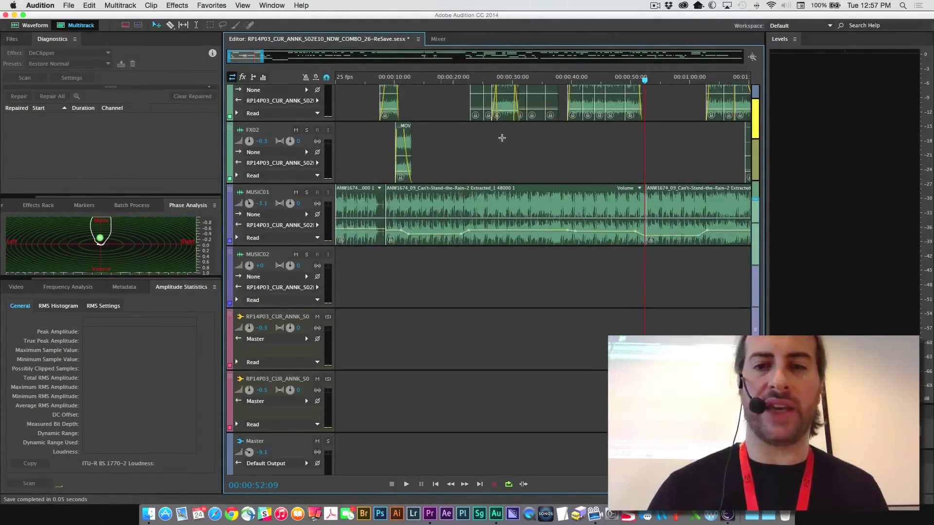
left_click_drag(645, 78, 379, 62)
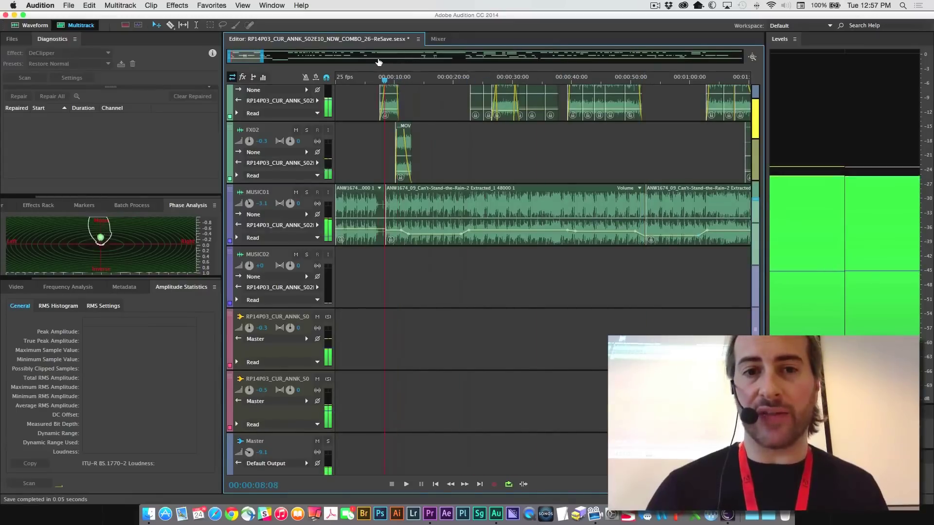
key("space")
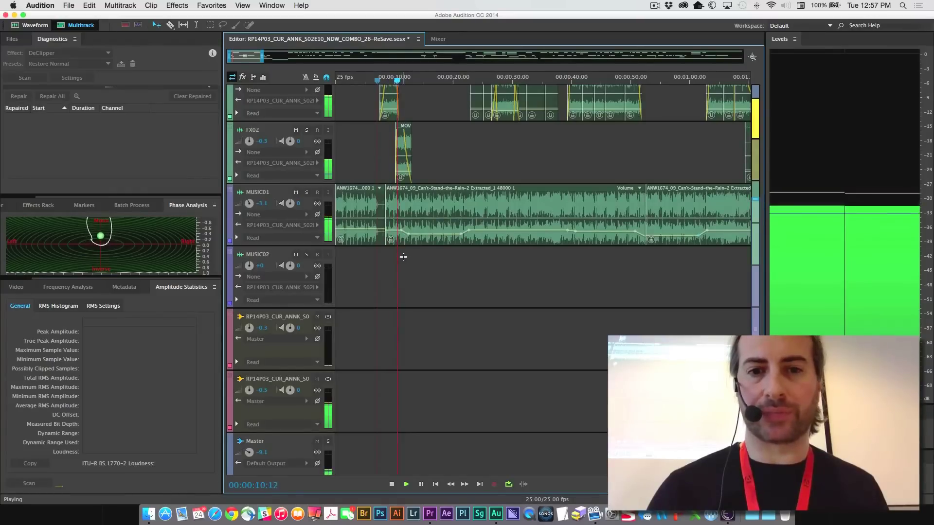
key("space")
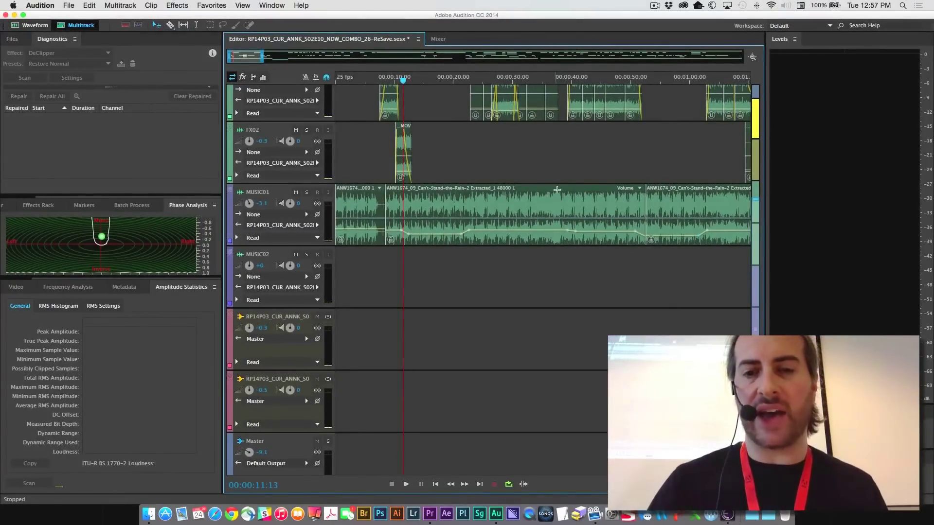
scroll(556, 183, "up", 5)
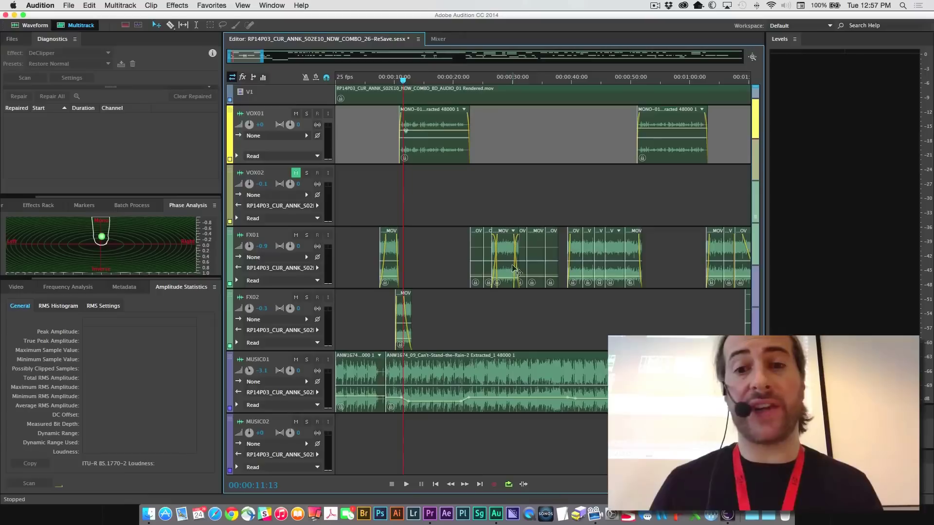
Set the automation mode of the MUSIC01 and MUSIC02 tracks to Write in the mixer.
left_click(437, 41)
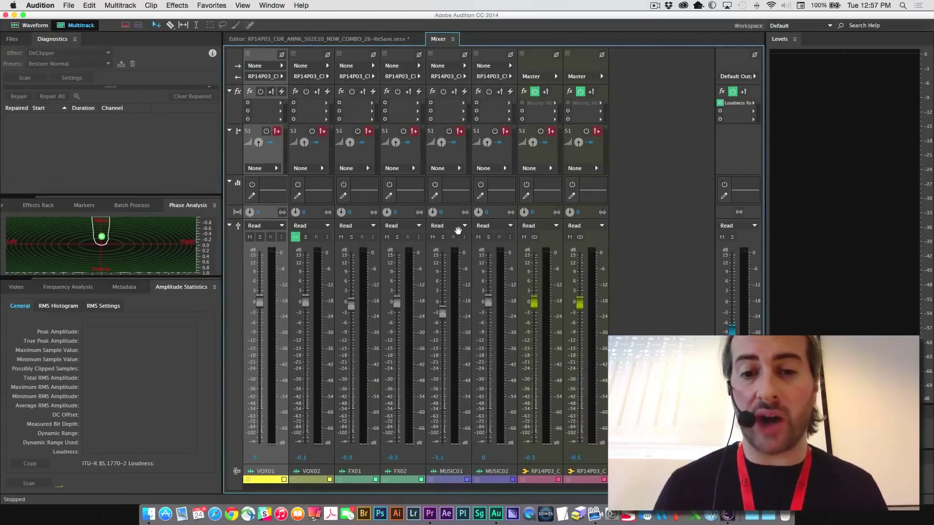
left_click(458, 227)
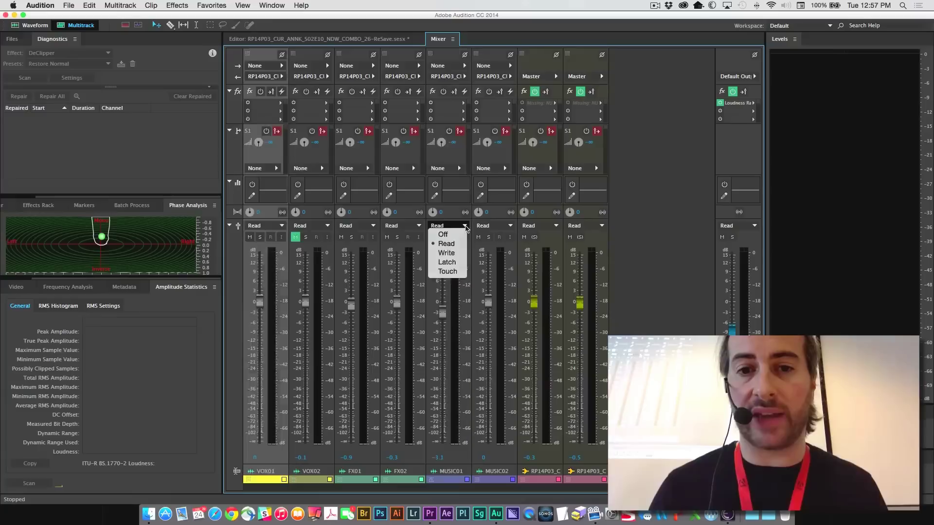
left_click(446, 253)
left_click(498, 226)
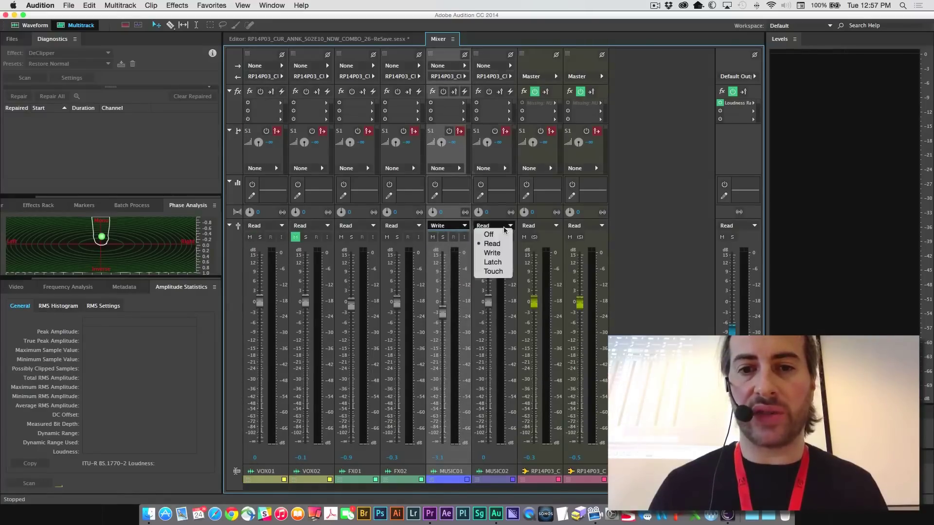
left_click(495, 255)
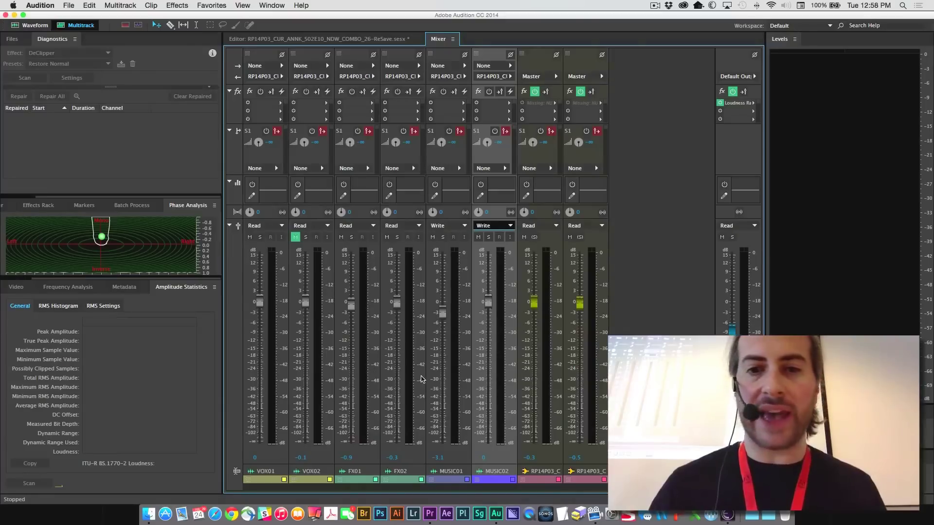
Record fader automation on the MUSIC01 and MUSIC02 tracks during playback, replay the passage, and show the volume envelope in the multitrack editor.
key("space")
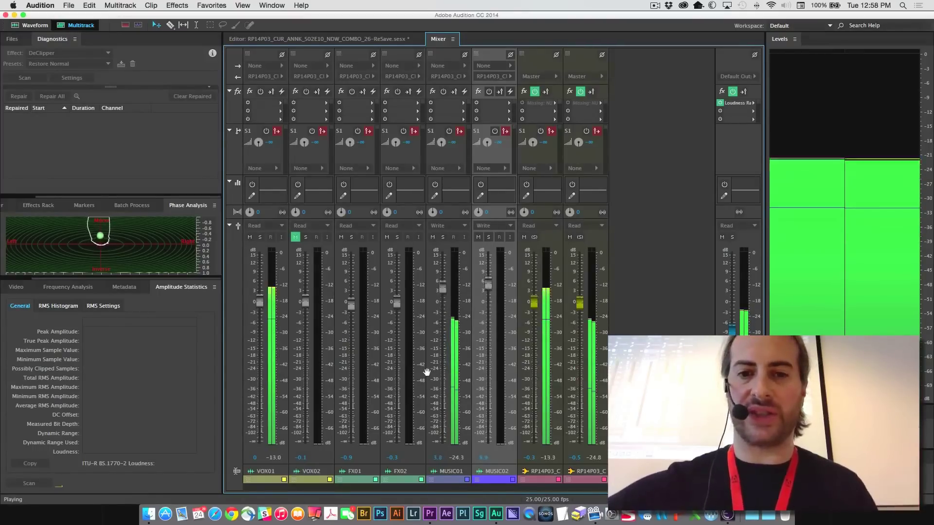
key("space")
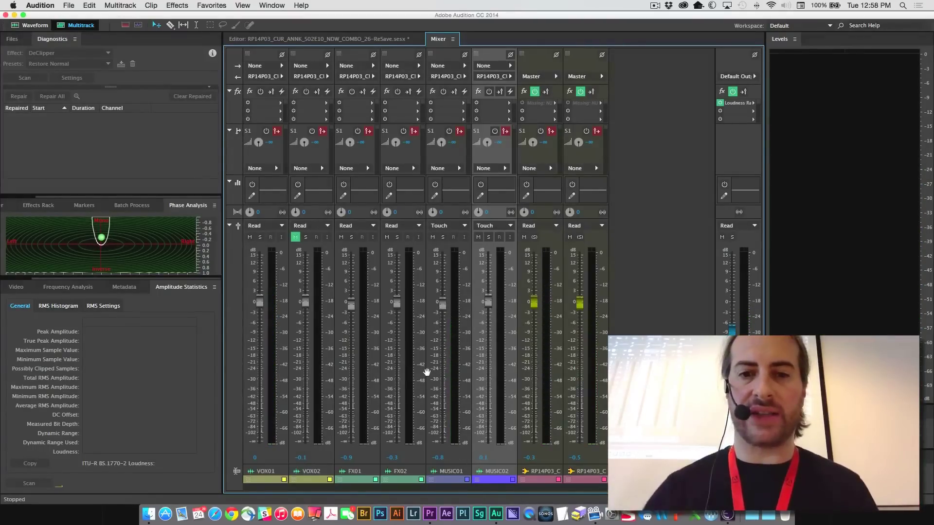
key("space")
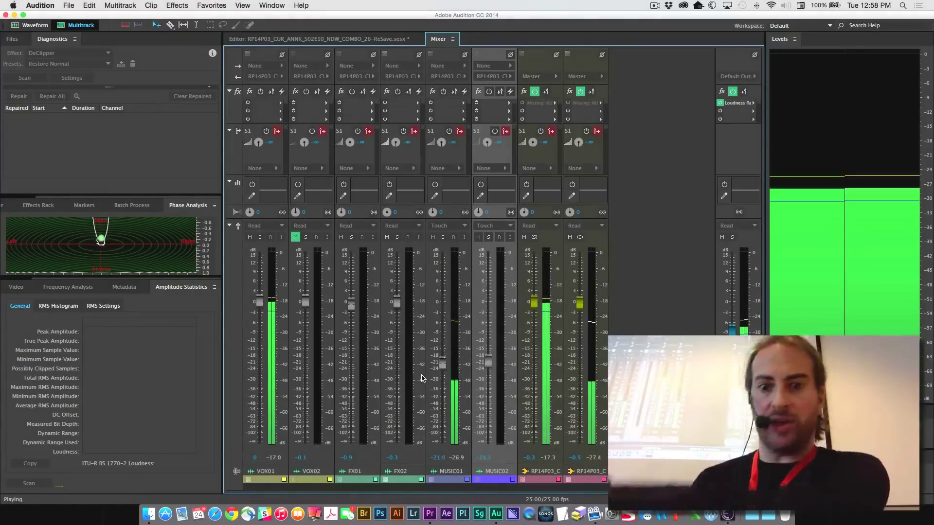
key("space")
key("space")
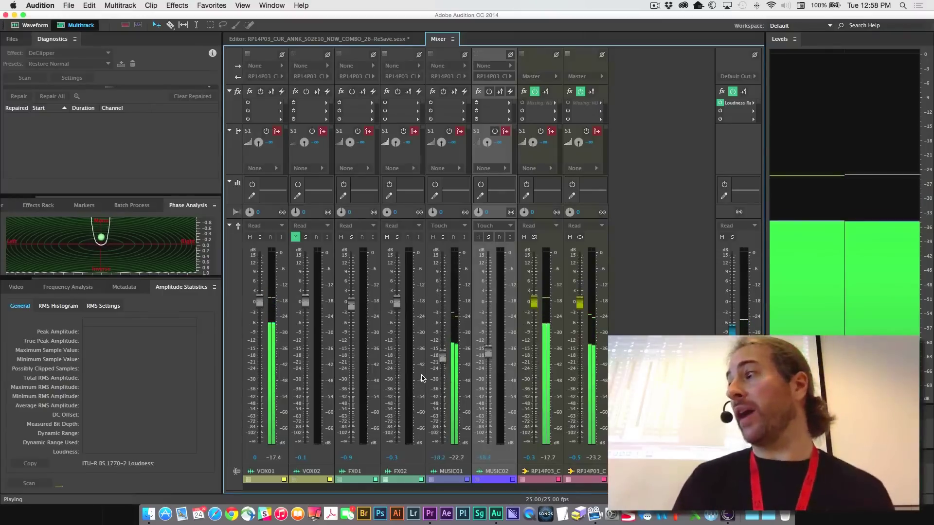
key("space")
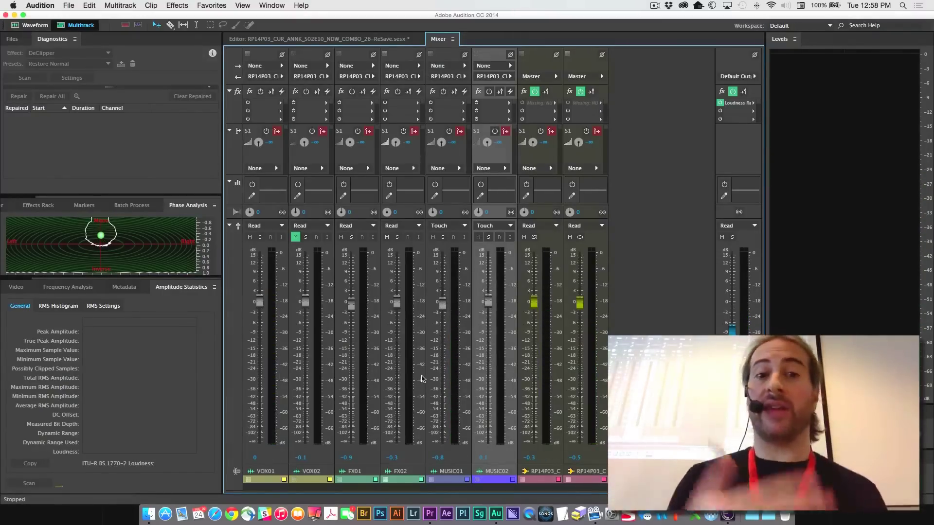
left_click(300, 43)
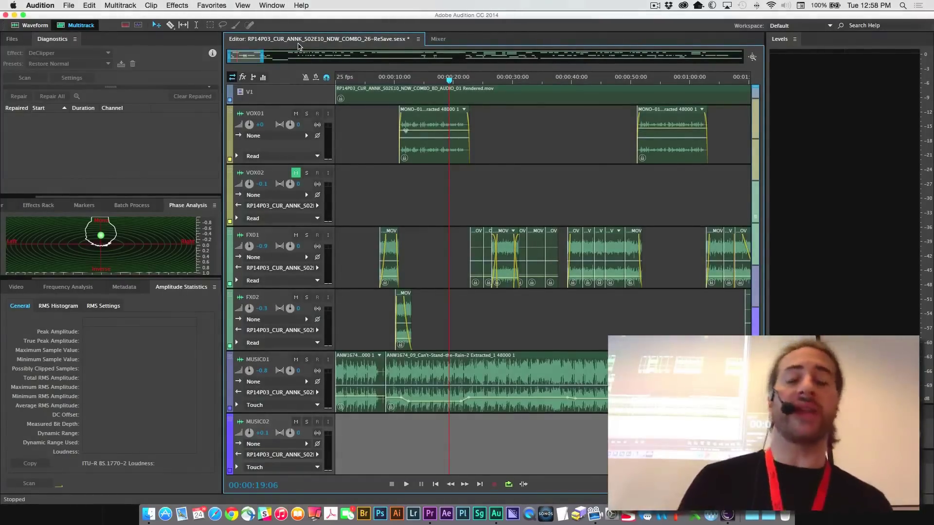
Show the 01_WH_Rock_Music_Final-3a_MAX.sesx session in the editor and move the Loudness Radar window away from the track clips.
left_click(418, 39)
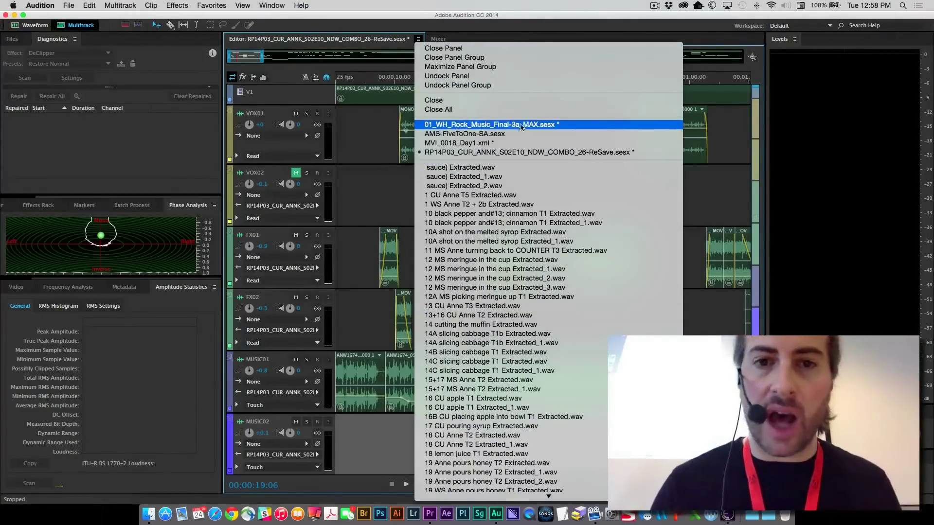
key("Escape")
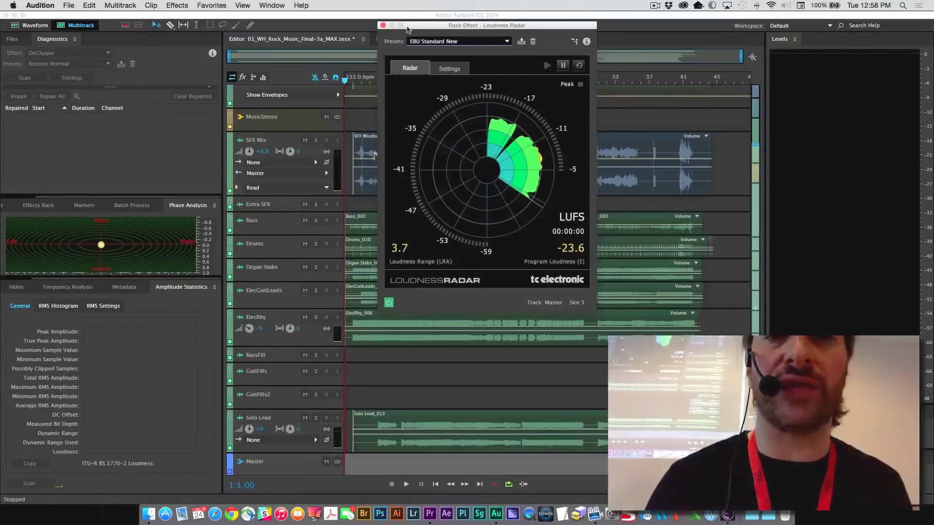
left_click_drag(411, 29, 698, 75)
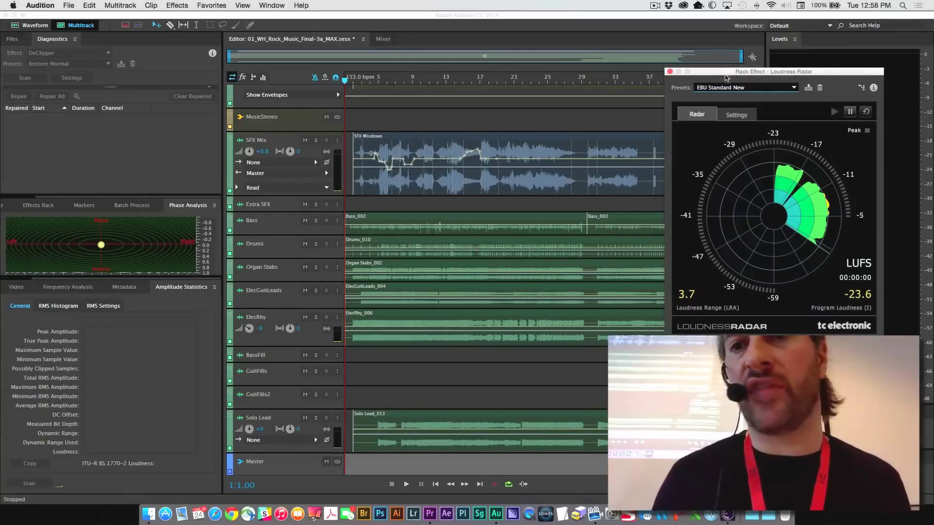
left_click_drag(726, 73, 759, 25)
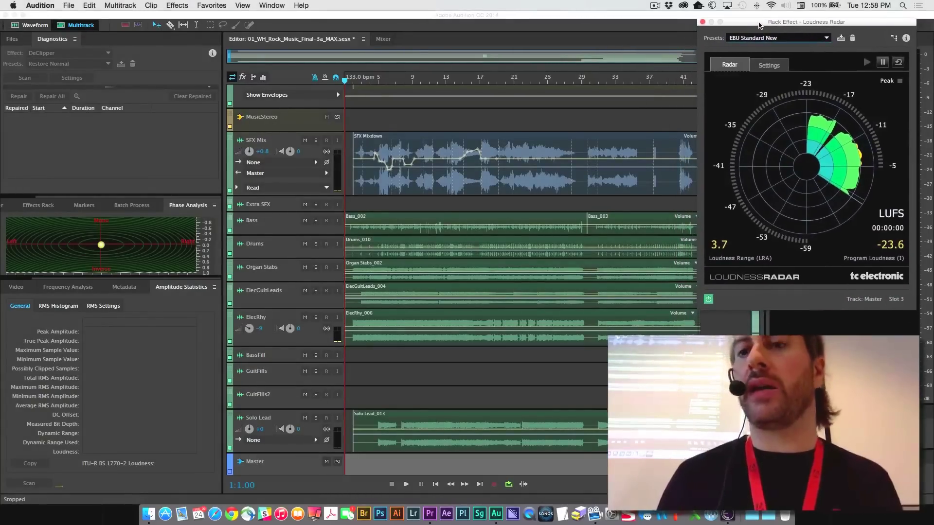